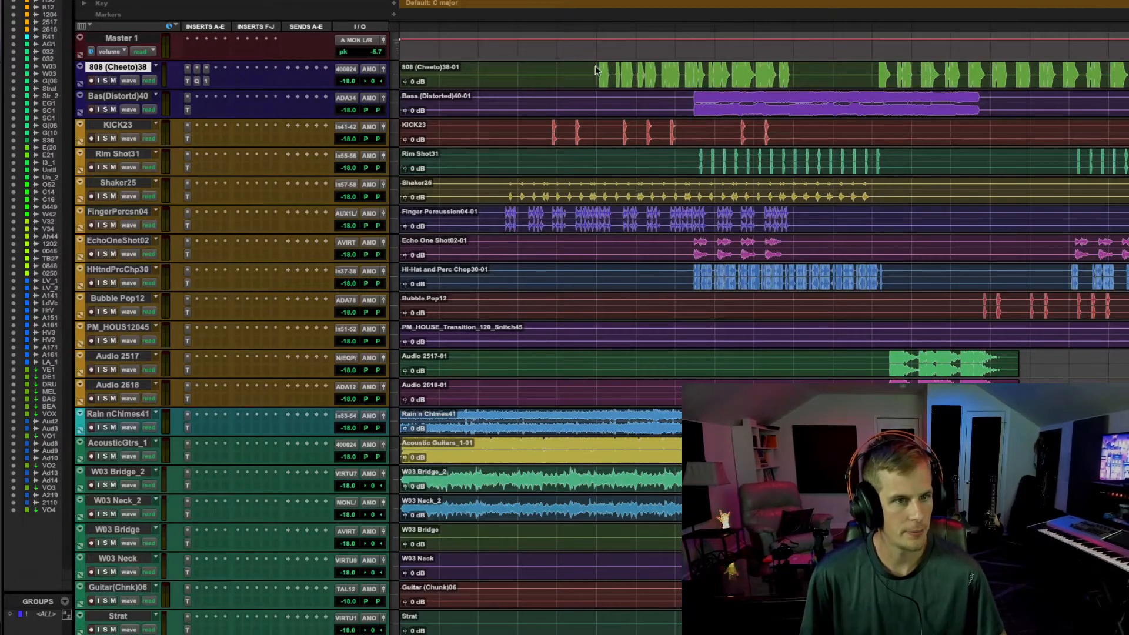
Set the playback start point at the beginning of the first audio on the 808 (Cheeto)38 track
double_click(694, 77)
left_click(791, 75)
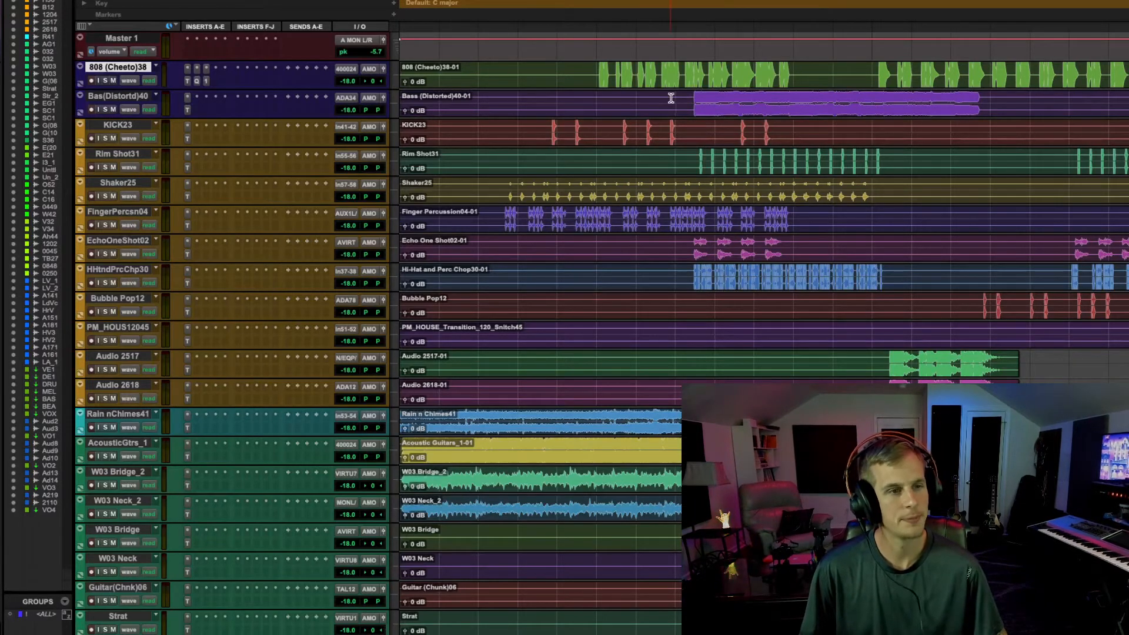
left_click(599, 70)
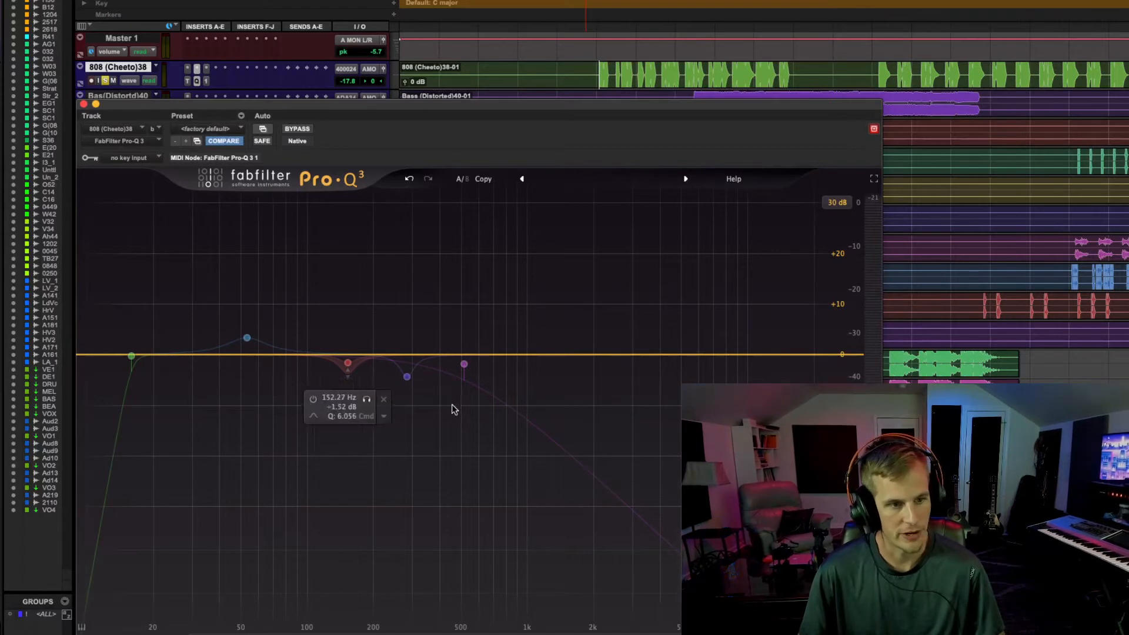
Enable the 72 dB/oct low cut band near 16 Hz and play the song with the 808's EQ bypassed
left_click(132, 357)
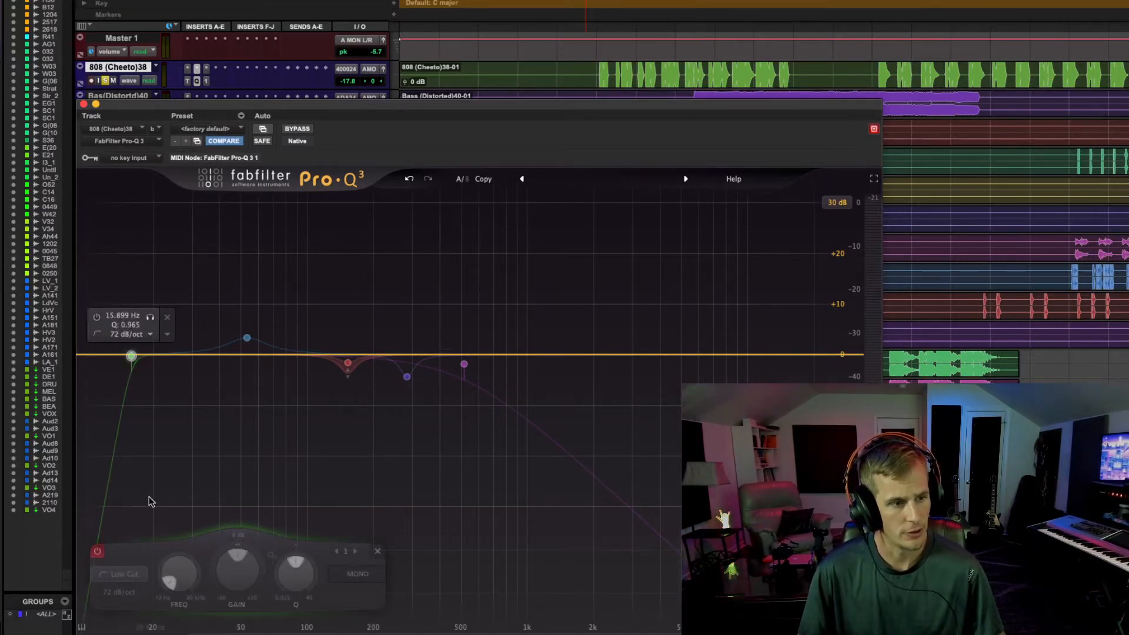
left_click(99, 552)
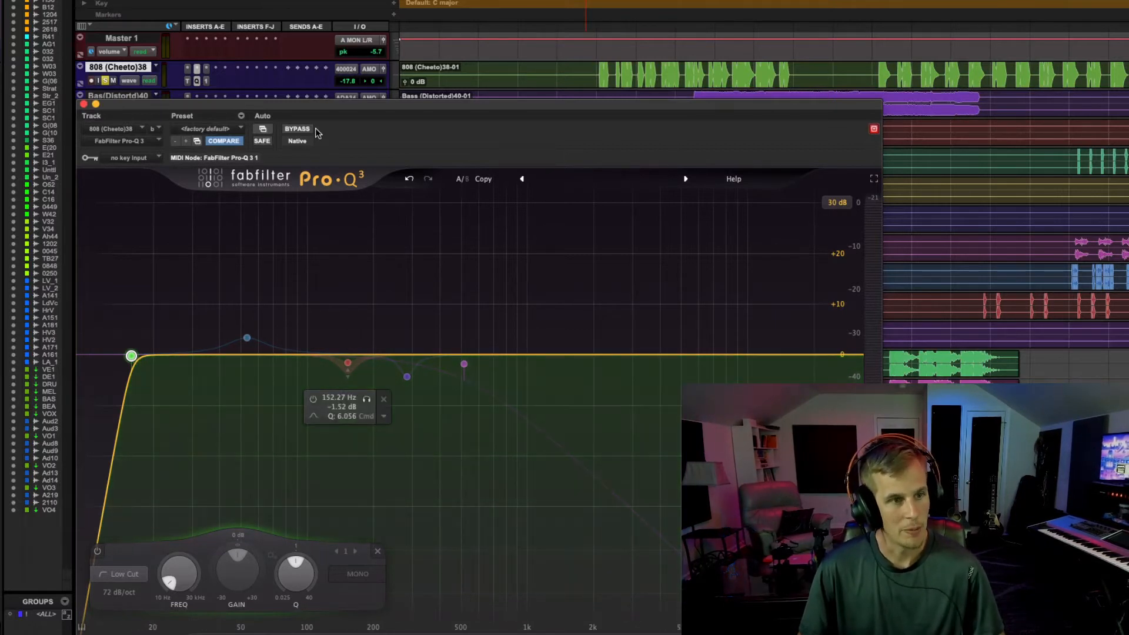
left_click(299, 129)
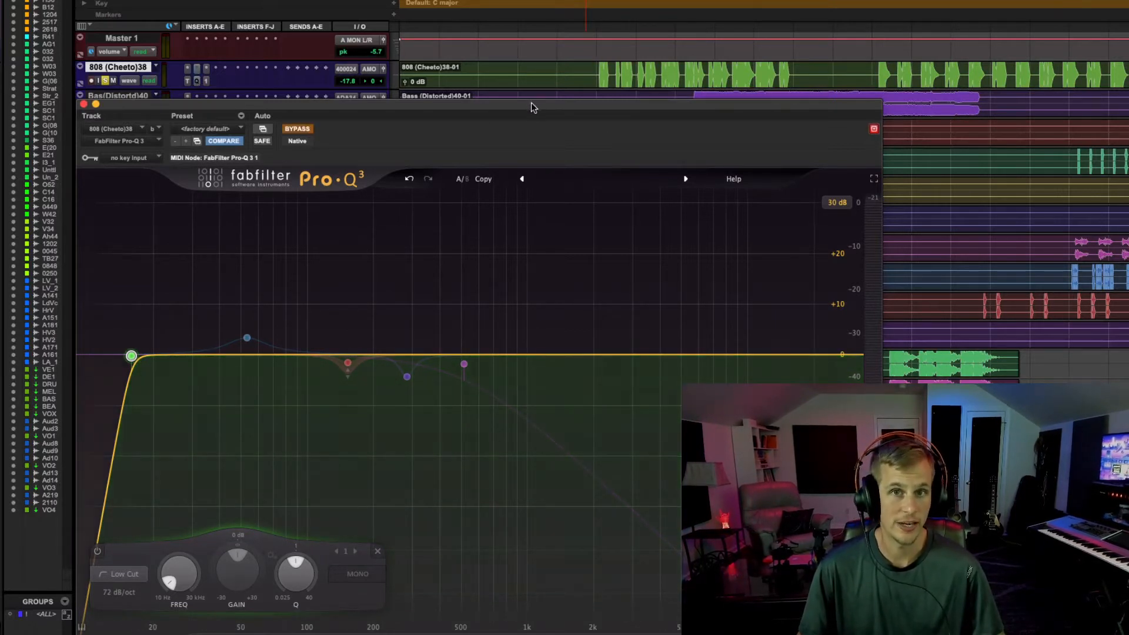
key("space")
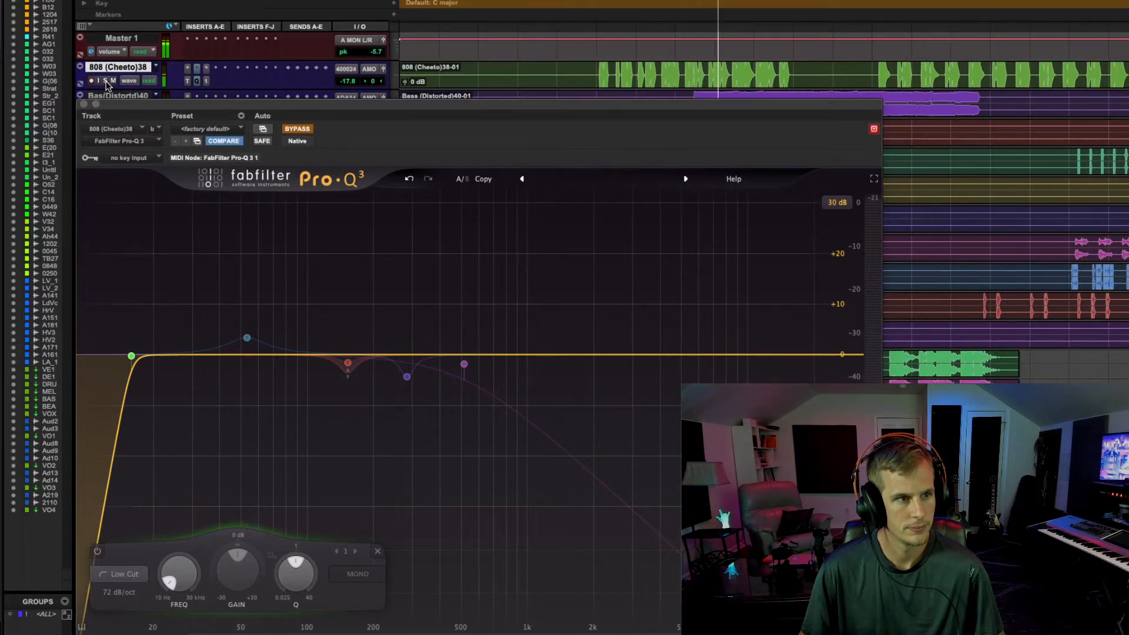
key("space")
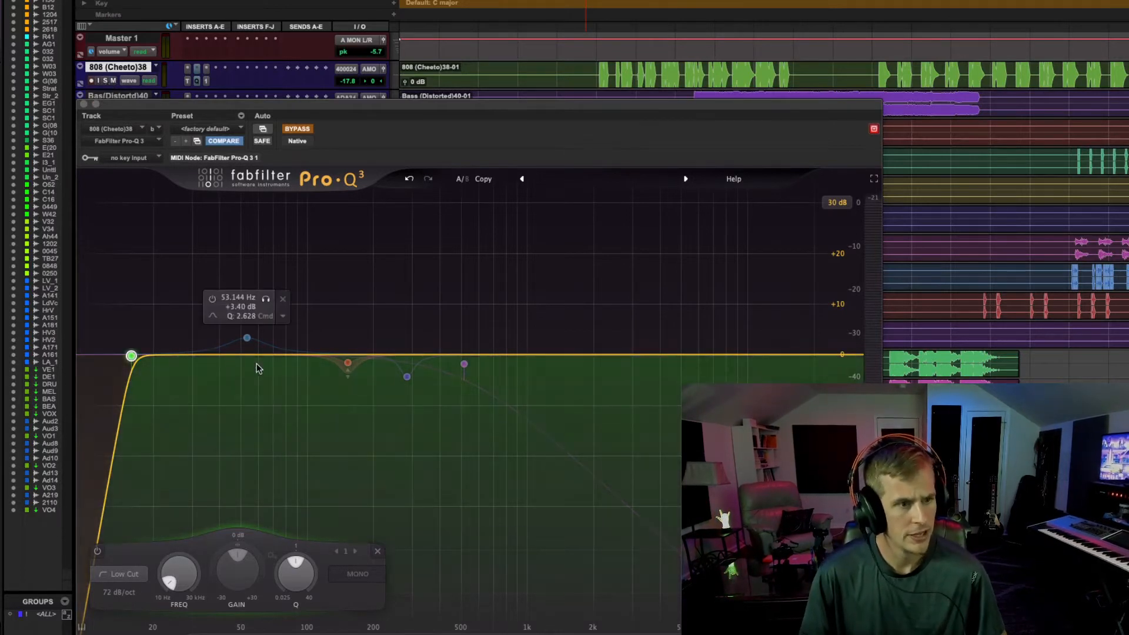
Take the EQ out of bypass and enable the +3.40 dB bell boost at about 53 Hz
mouse_move(135, 356)
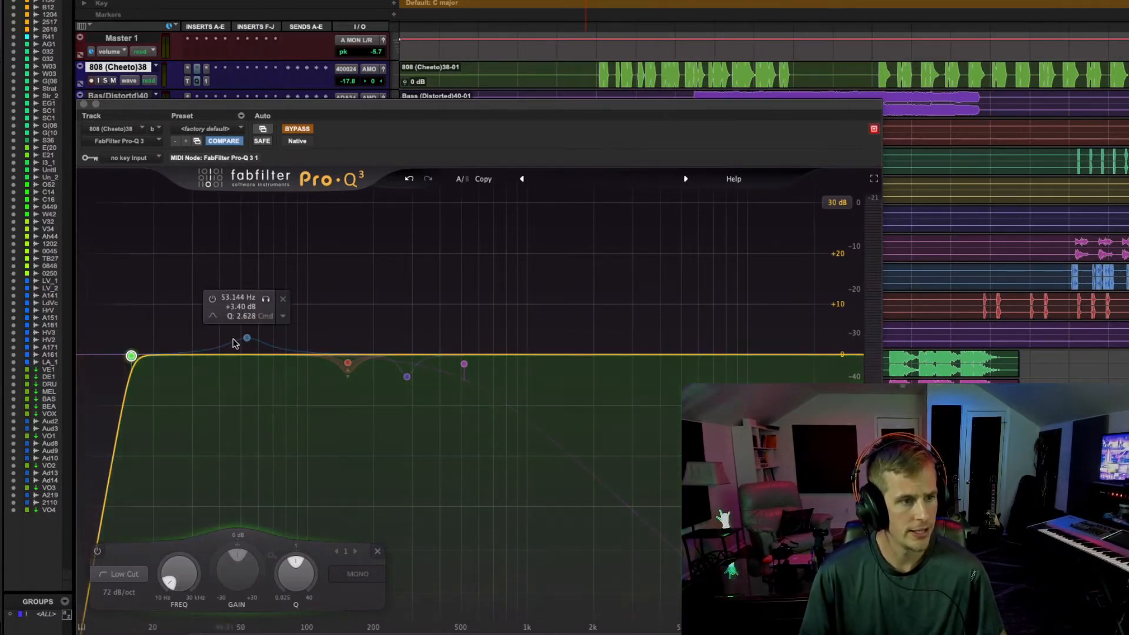
left_click(247, 341)
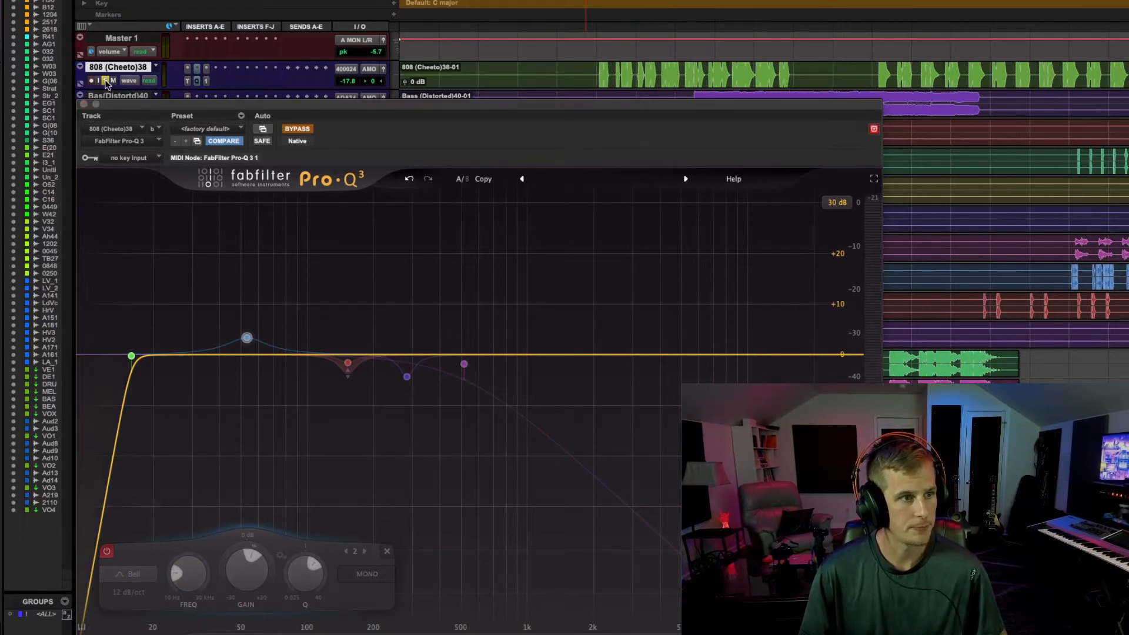
left_click(297, 129)
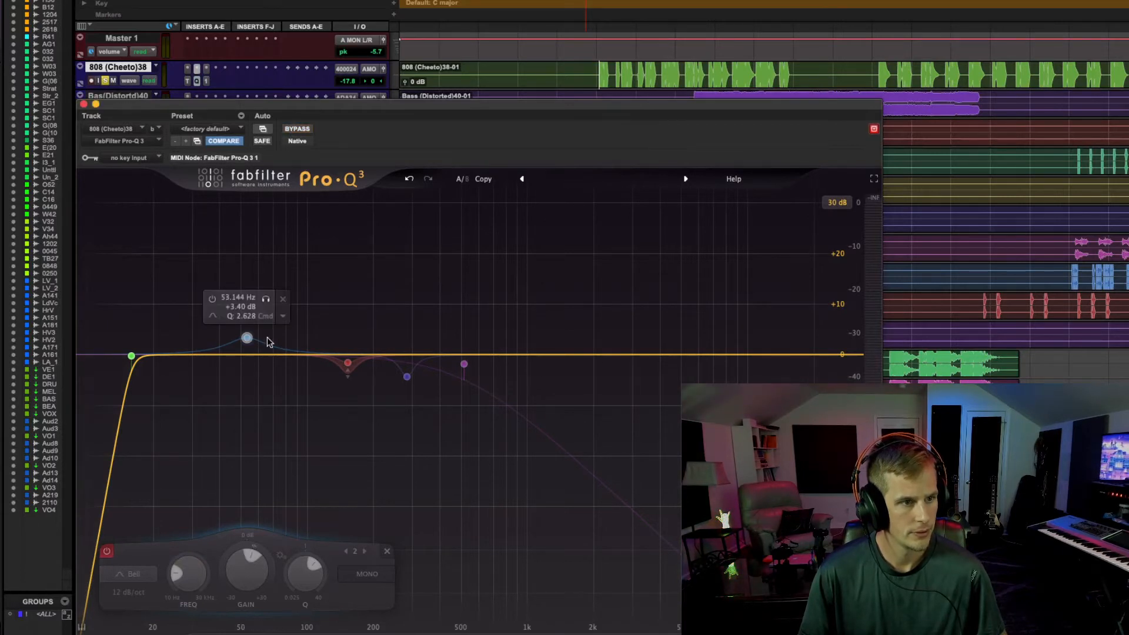
left_click(214, 300)
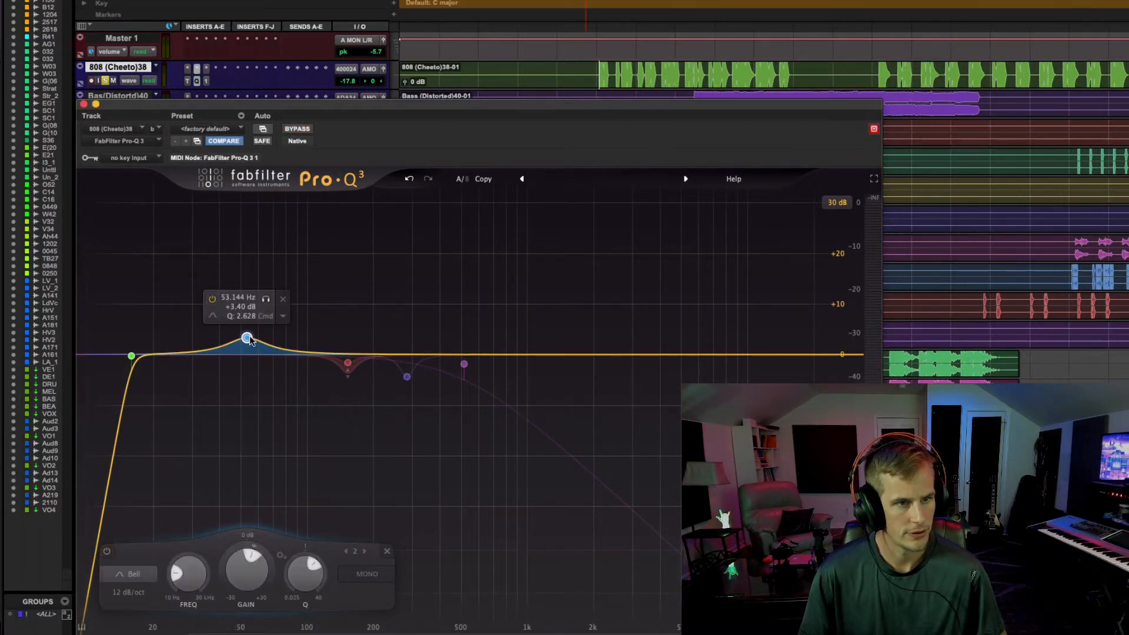
Play the 808 and compare the 53 Hz boost with the EQ bypassed and active
left_click(295, 130)
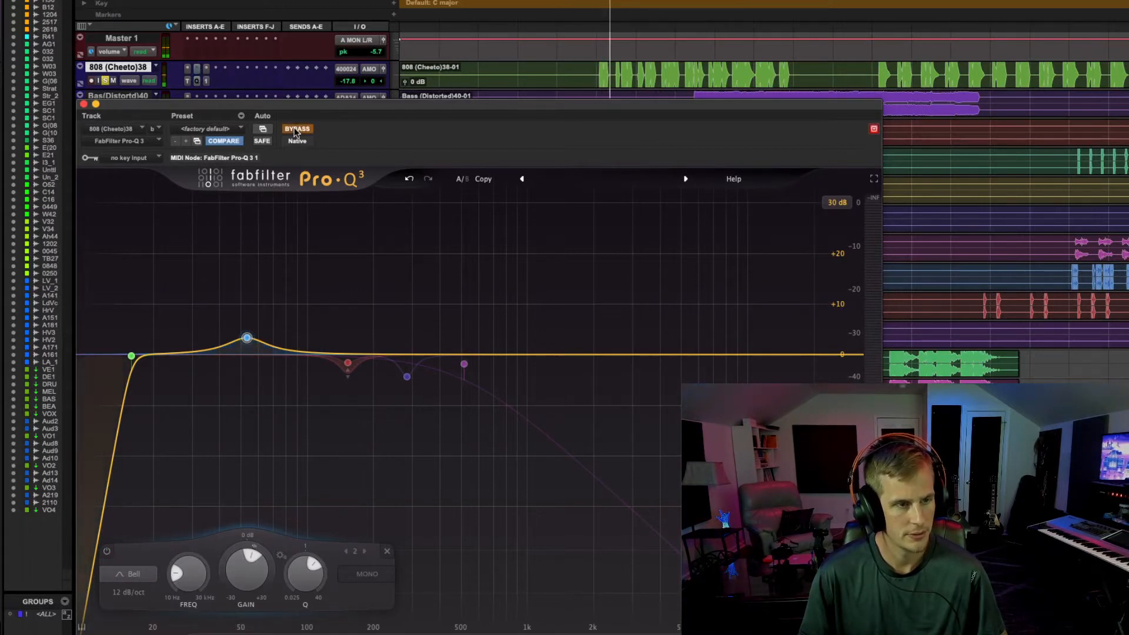
left_click(296, 129)
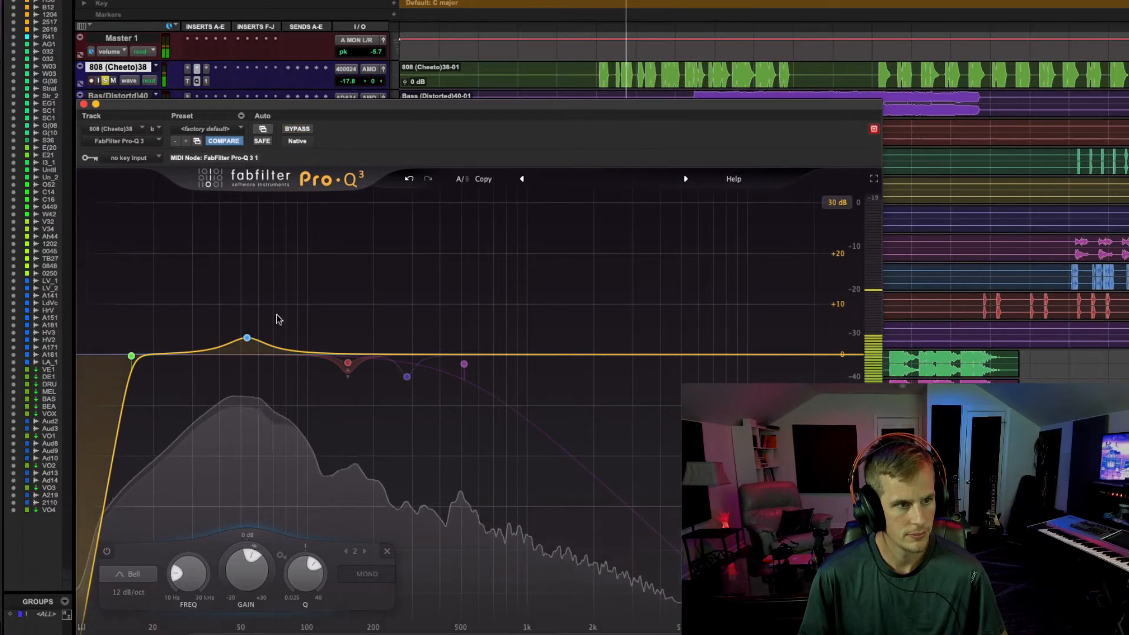
mouse_move(247, 340)
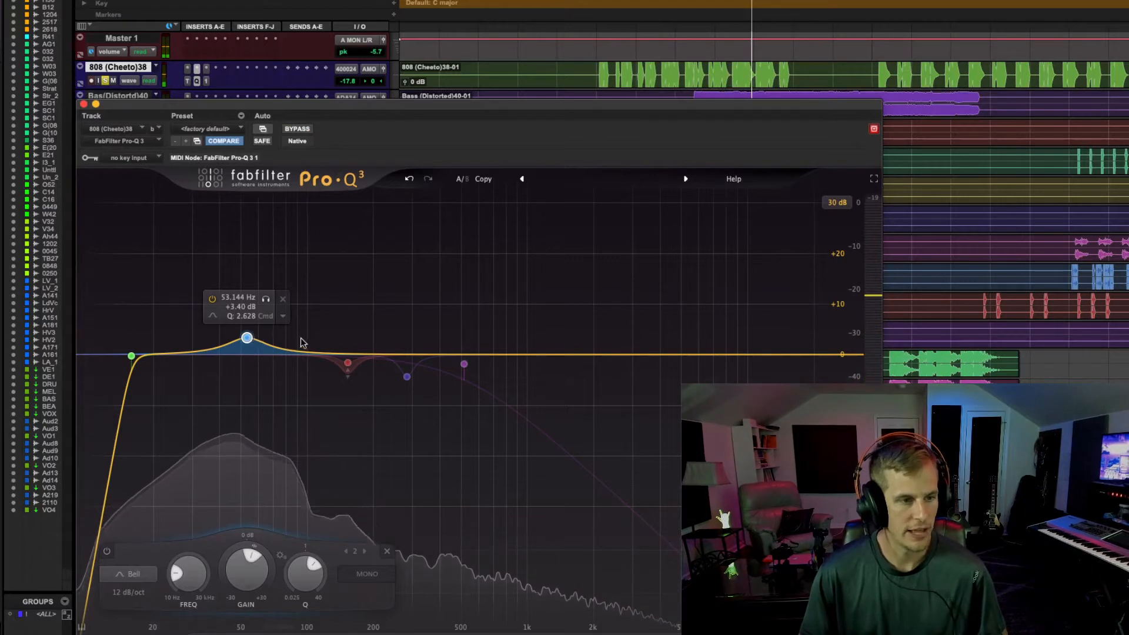
mouse_move(464, 365)
key("space")
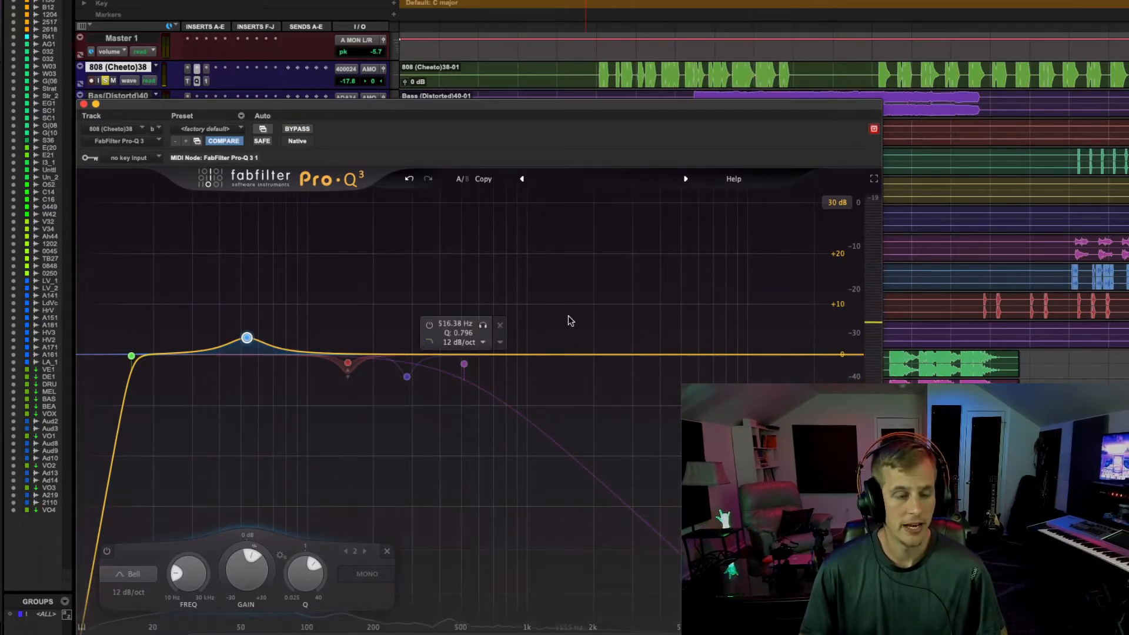
Enable the 12 dB/oct high cut band at 516 Hz and audition the 808 with the band on and off
left_click(464, 364)
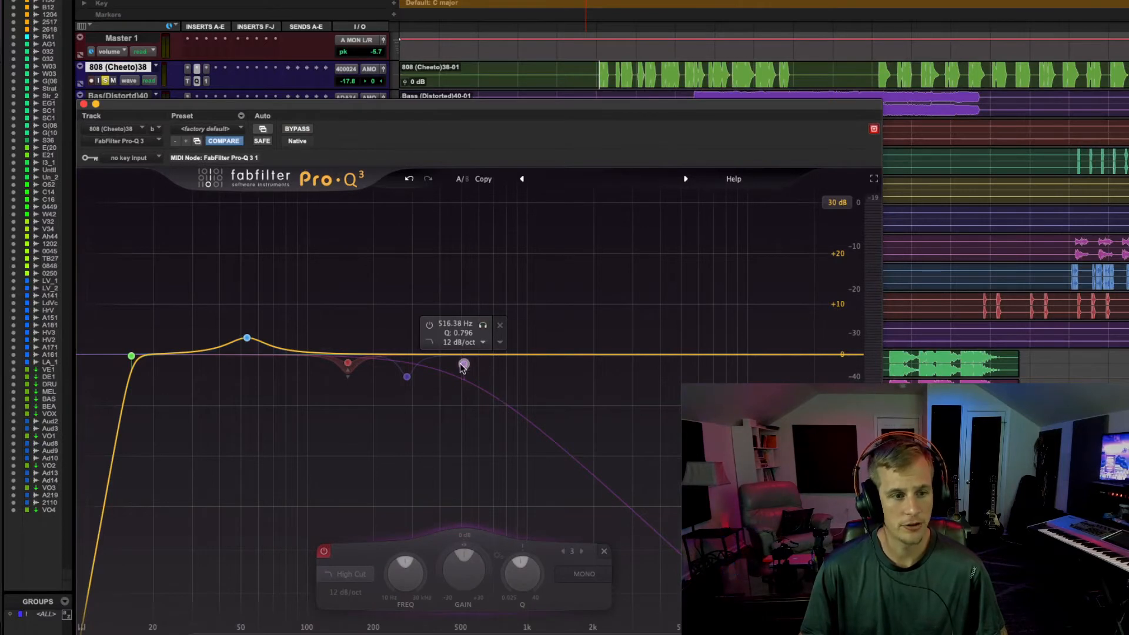
left_click(429, 324)
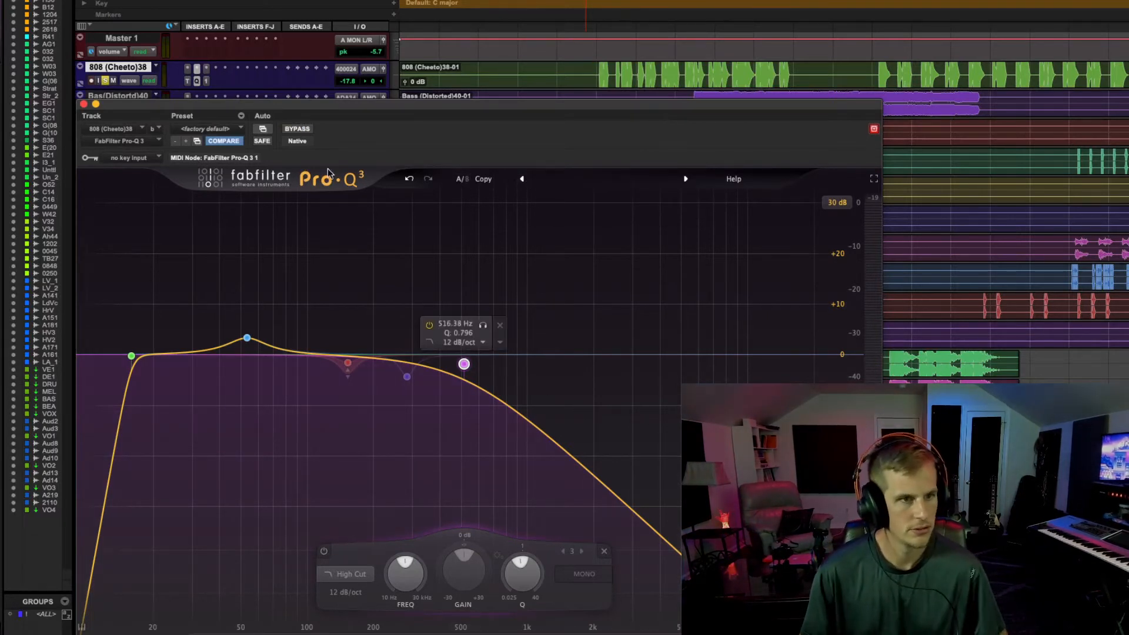
key("space")
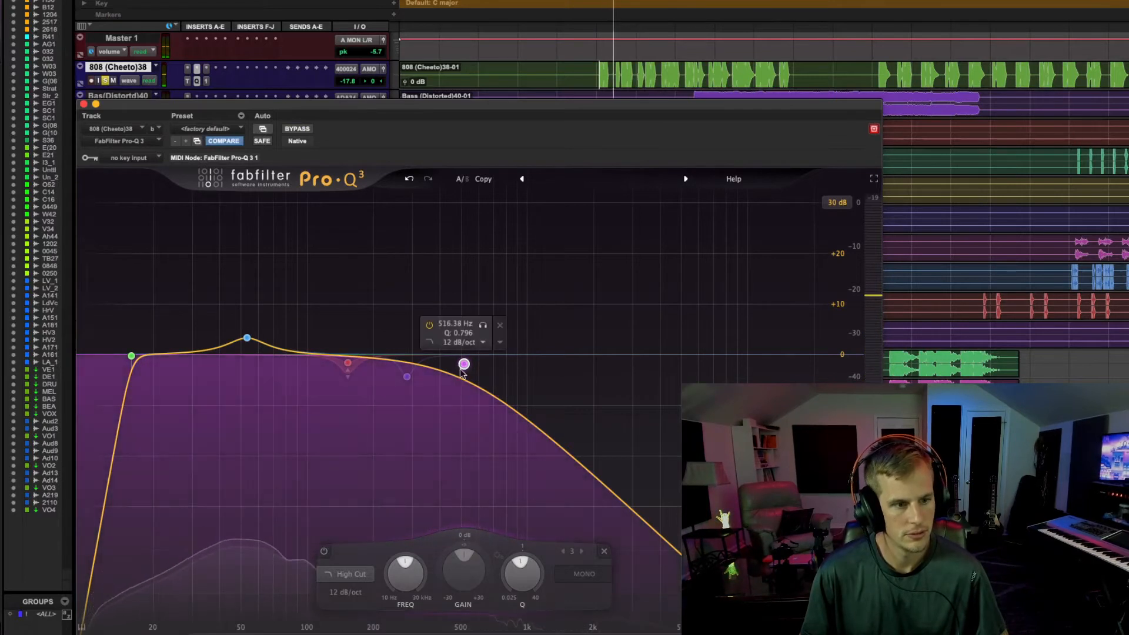
left_click(324, 552)
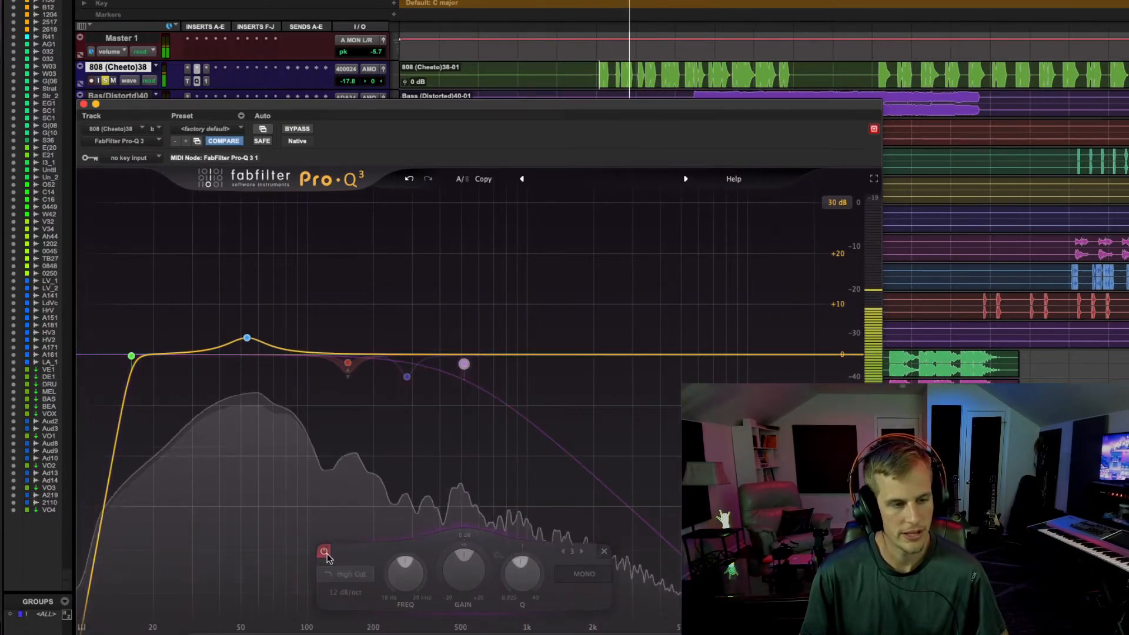
left_click(324, 552)
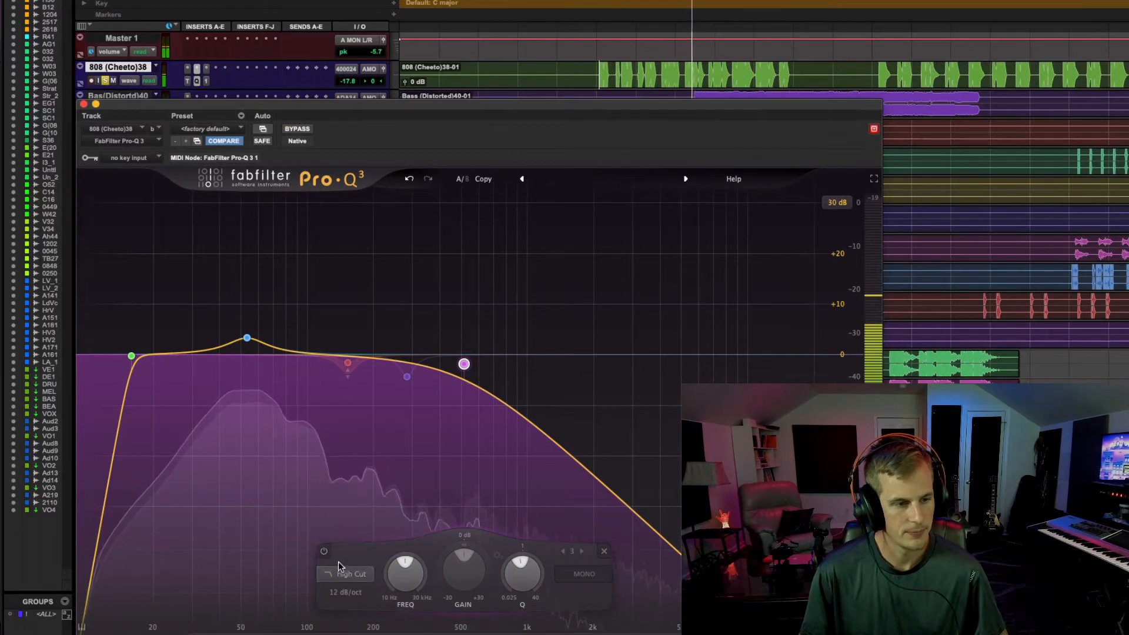
left_click(324, 553)
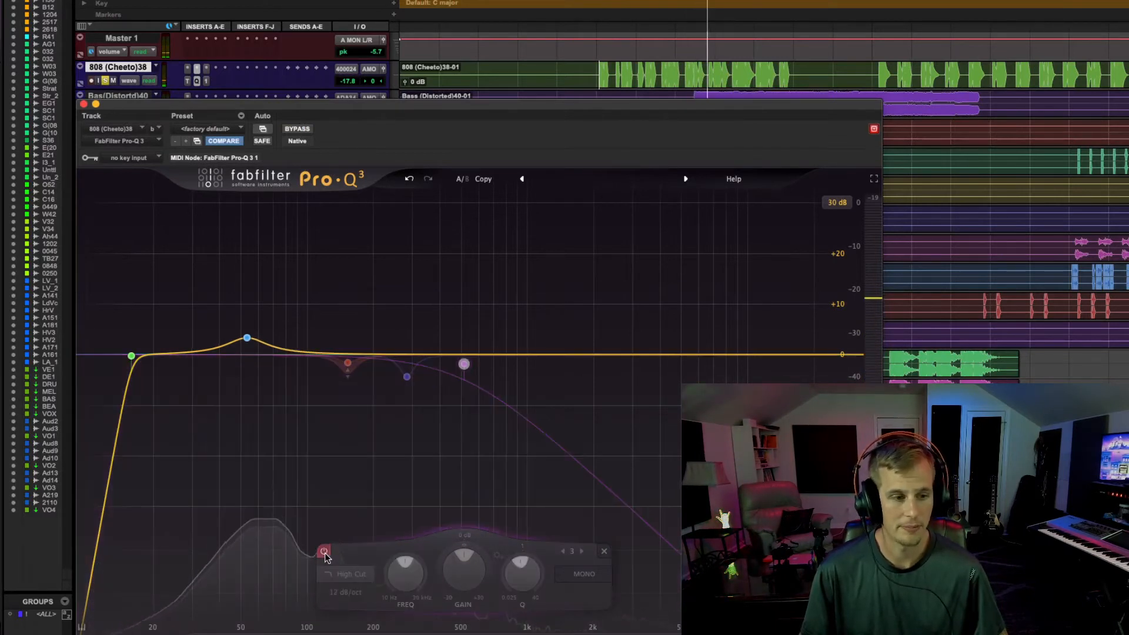
left_click(324, 552)
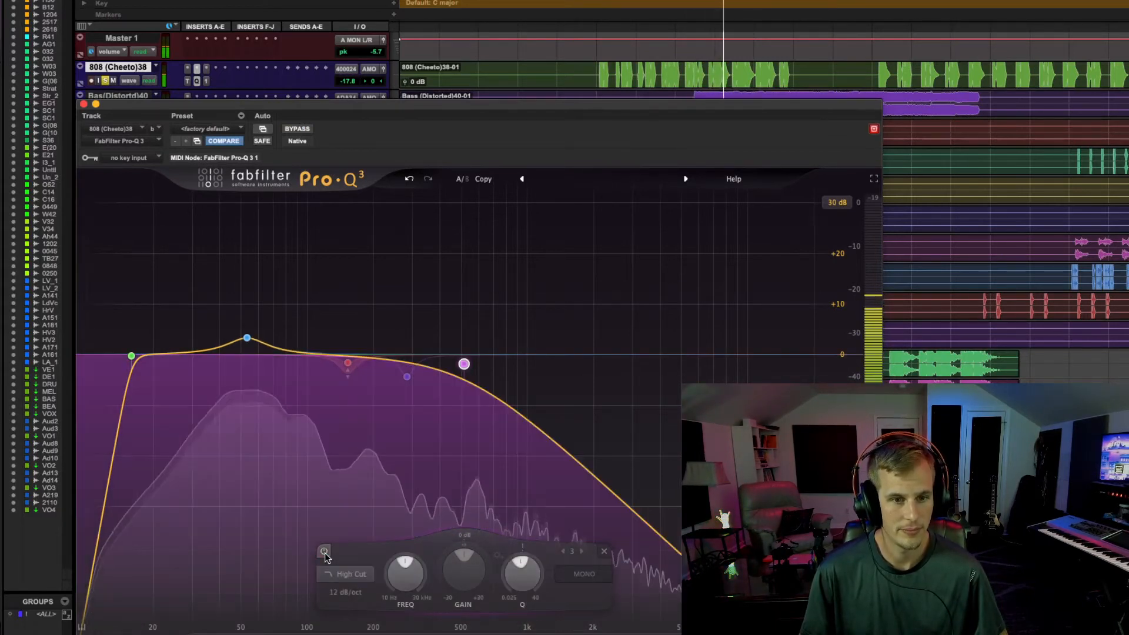
key("space")
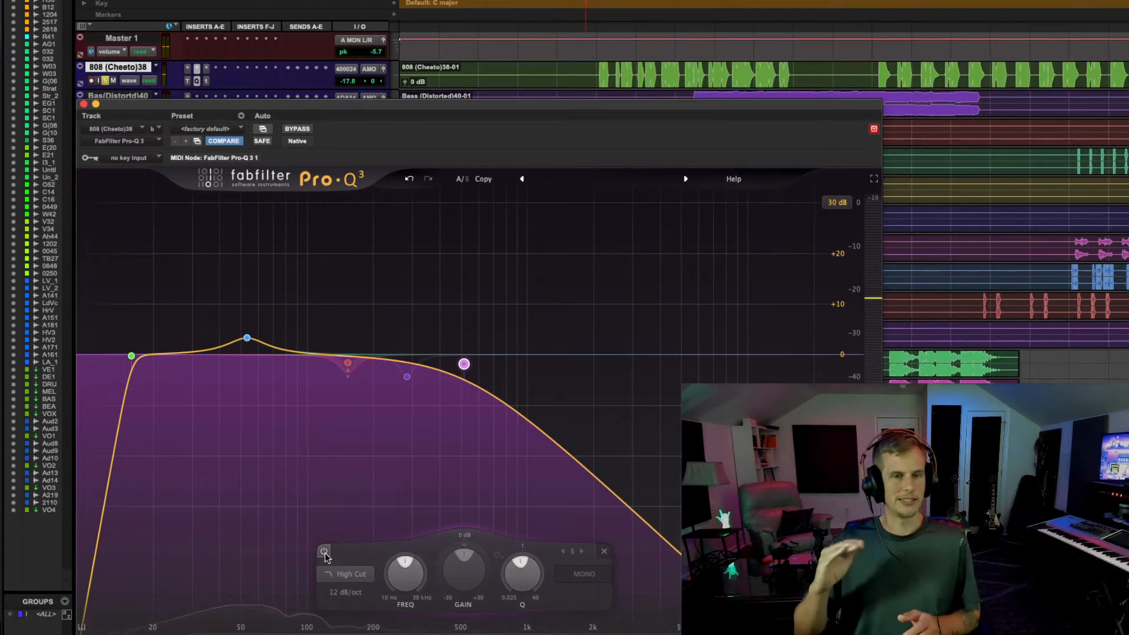
Enable the dynamic bell at 152 Hz, audition it boosted to +30 dB and set its gain to -2.16 dB
mouse_move(347, 363)
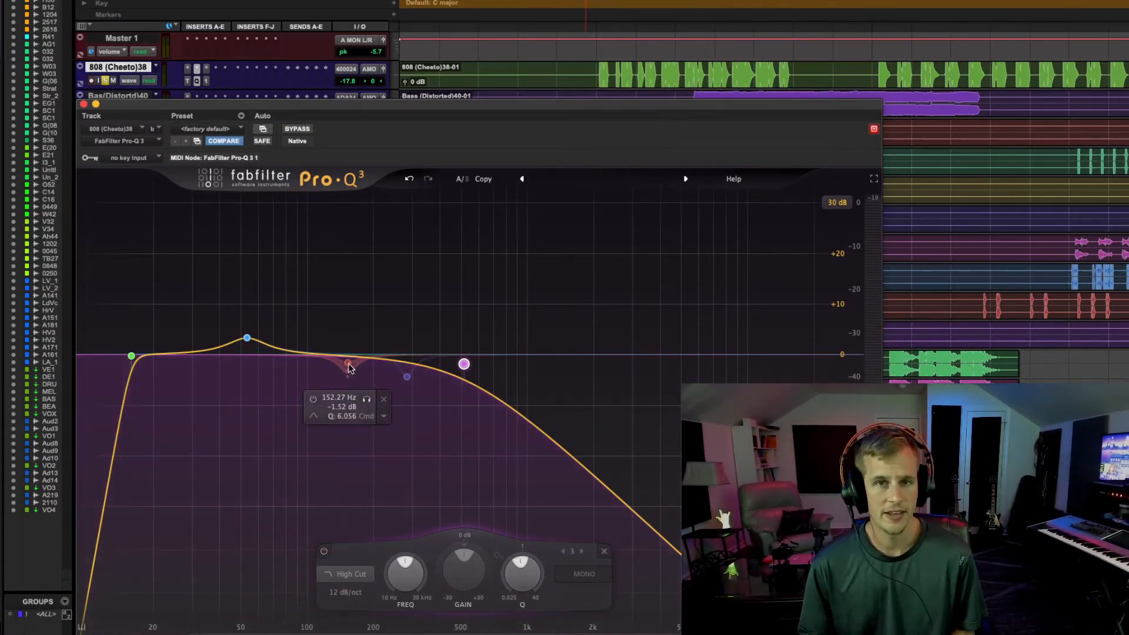
left_click(349, 364)
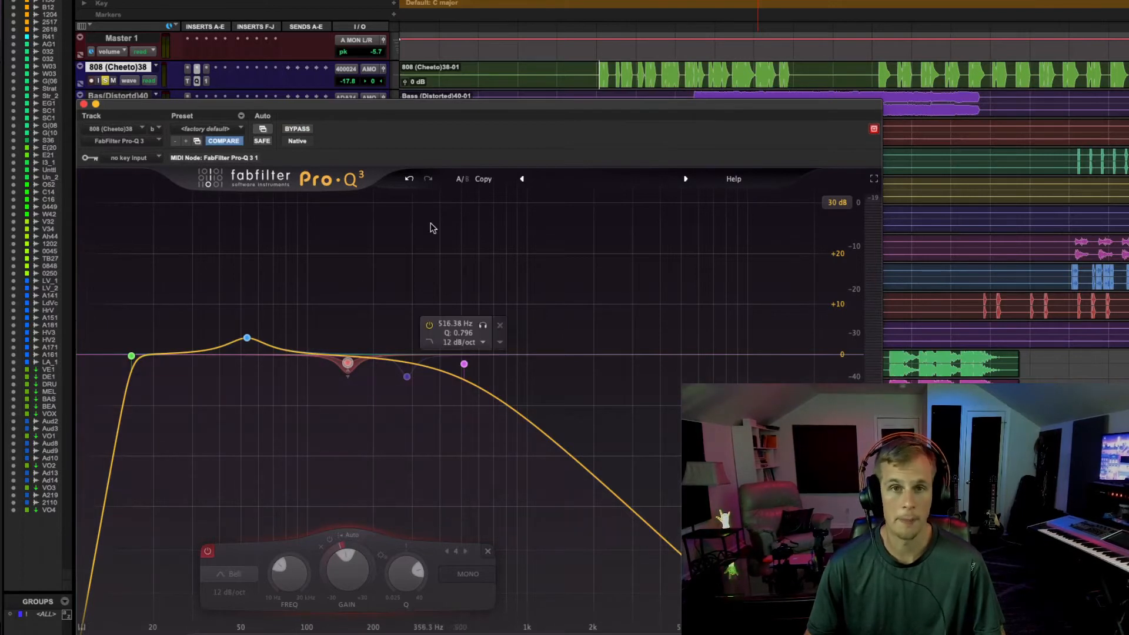
key("space")
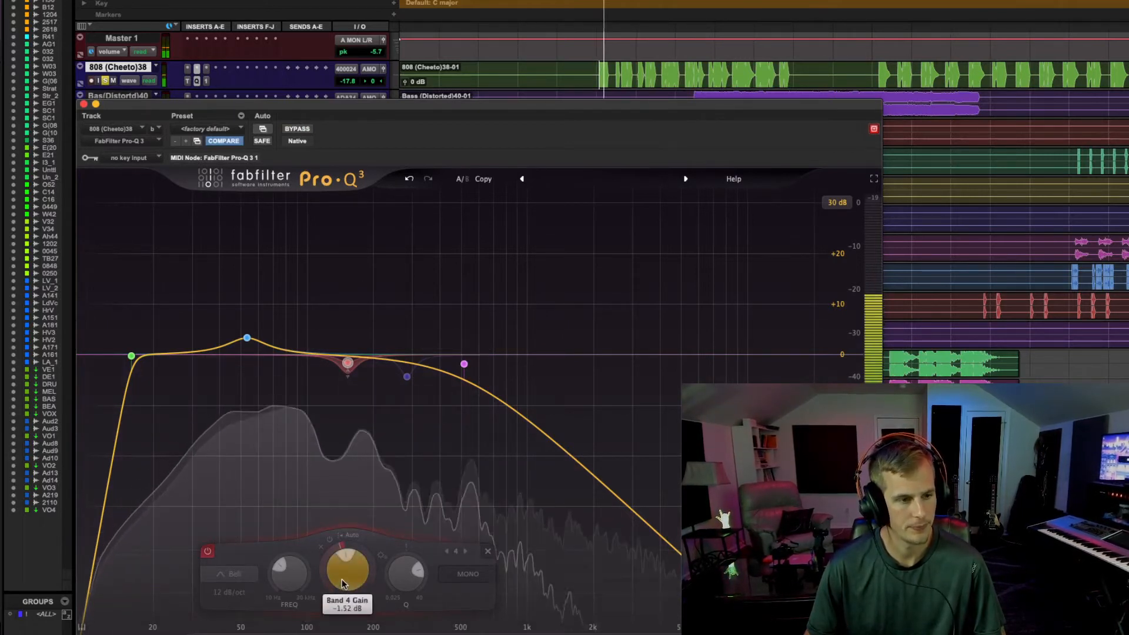
left_click(207, 554)
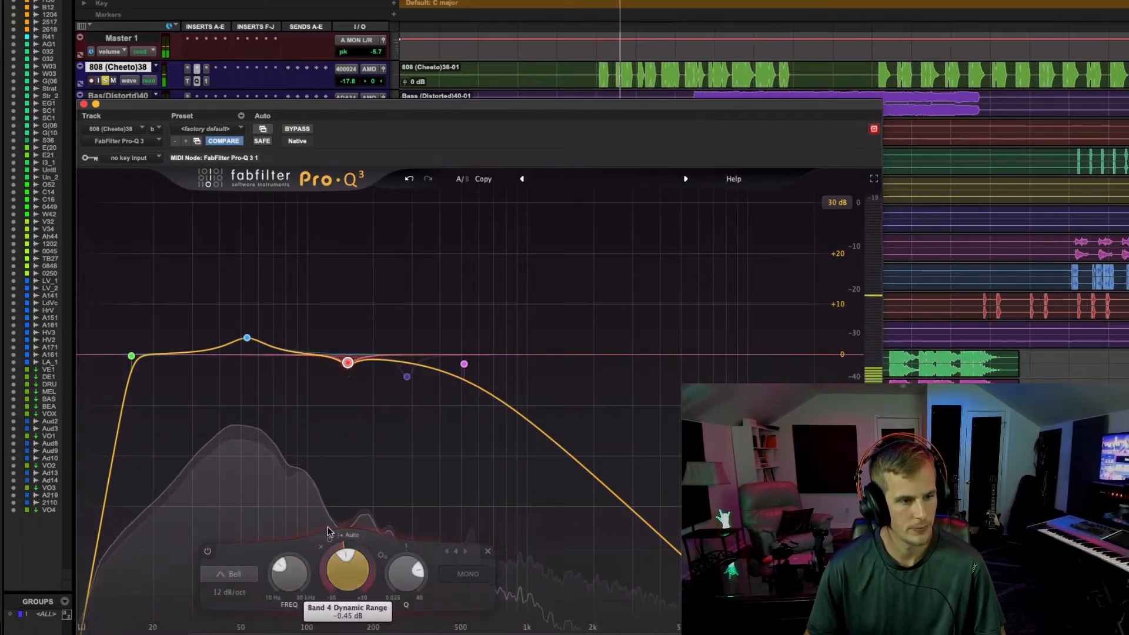
left_click_drag(356, 556, 383, 447)
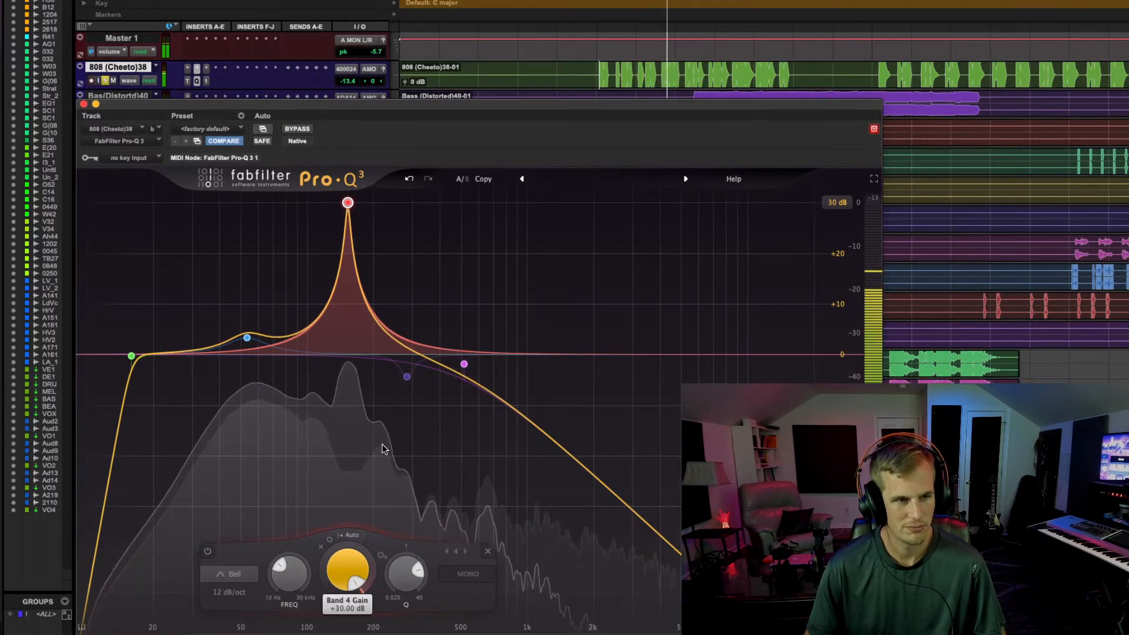
left_click_drag(383, 449, 342, 551)
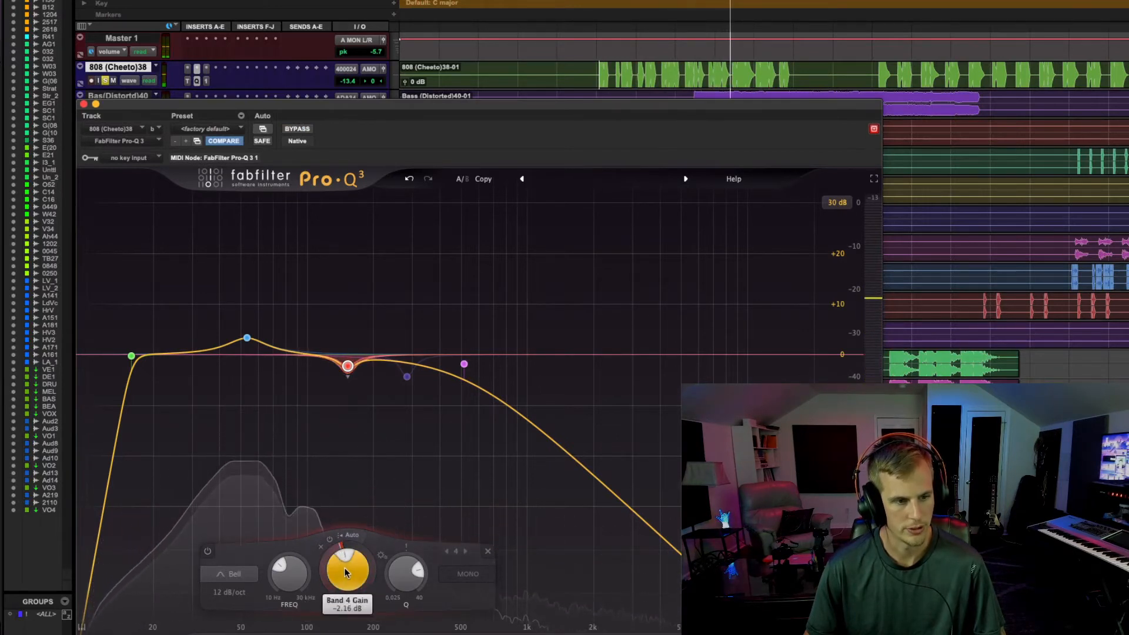
Enable the bell band at 283 Hz and set its gain to -3.42 dB
left_click(407, 377)
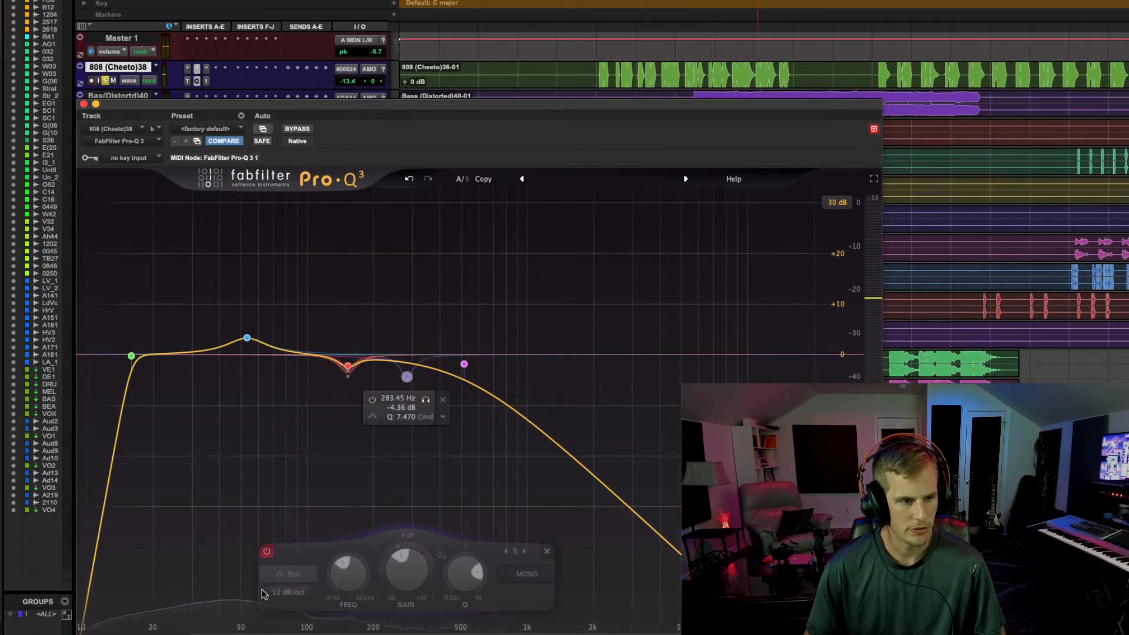
left_click(267, 551)
left_click_drag(406, 567, 399, 593)
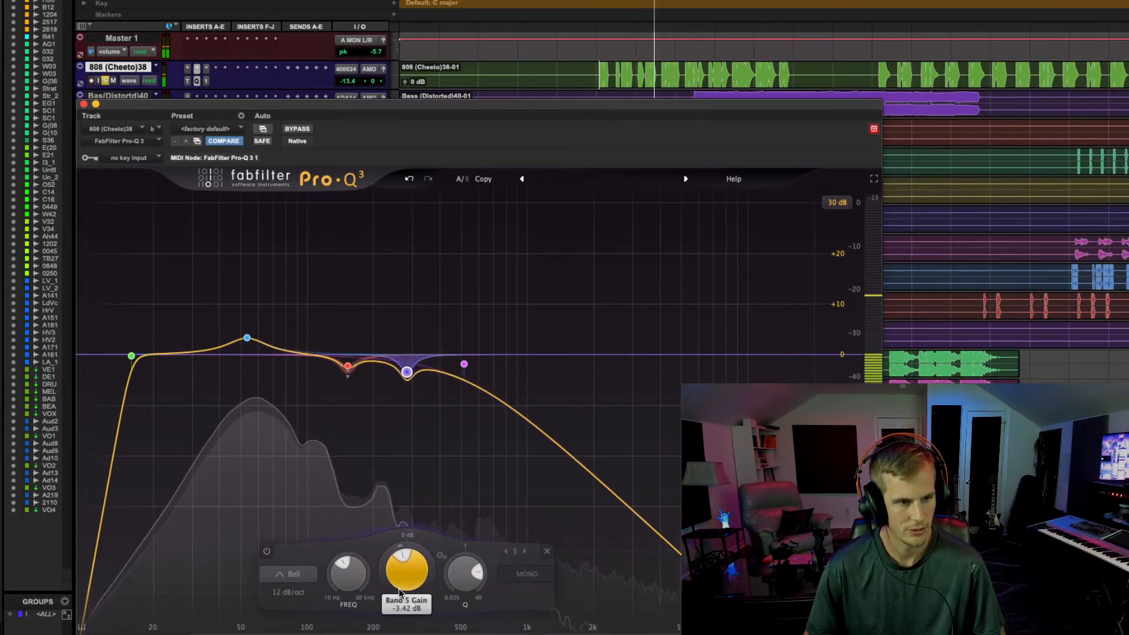
Play the 808 and compare the complete EQ curve against the bypassed signal, leaving the EQ active
left_click(298, 130)
key("space")
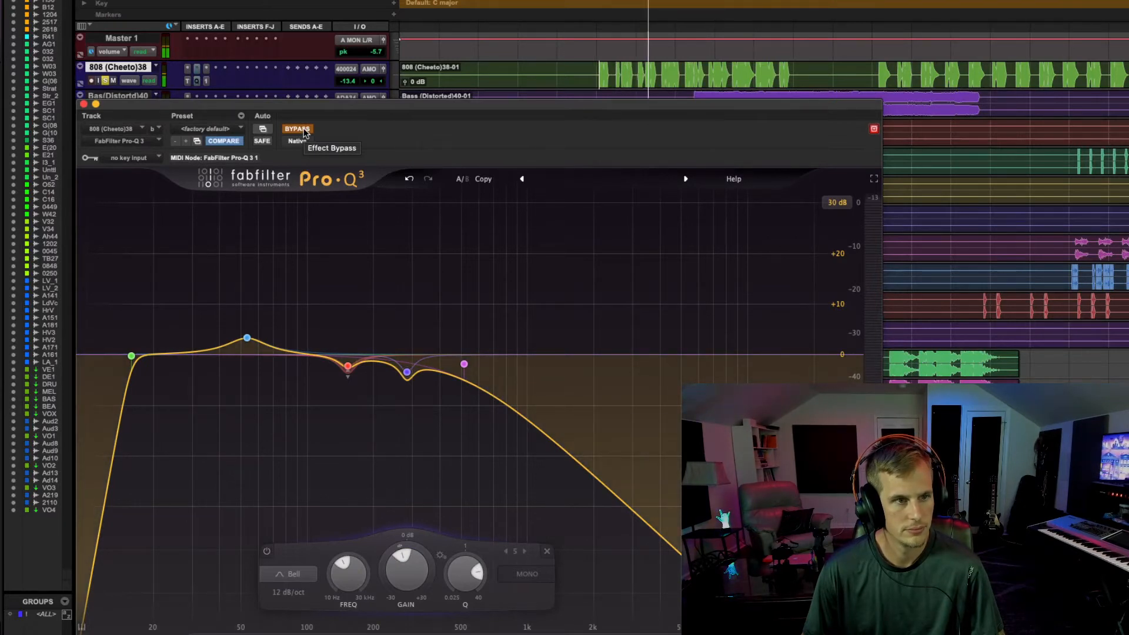
left_click(303, 130)
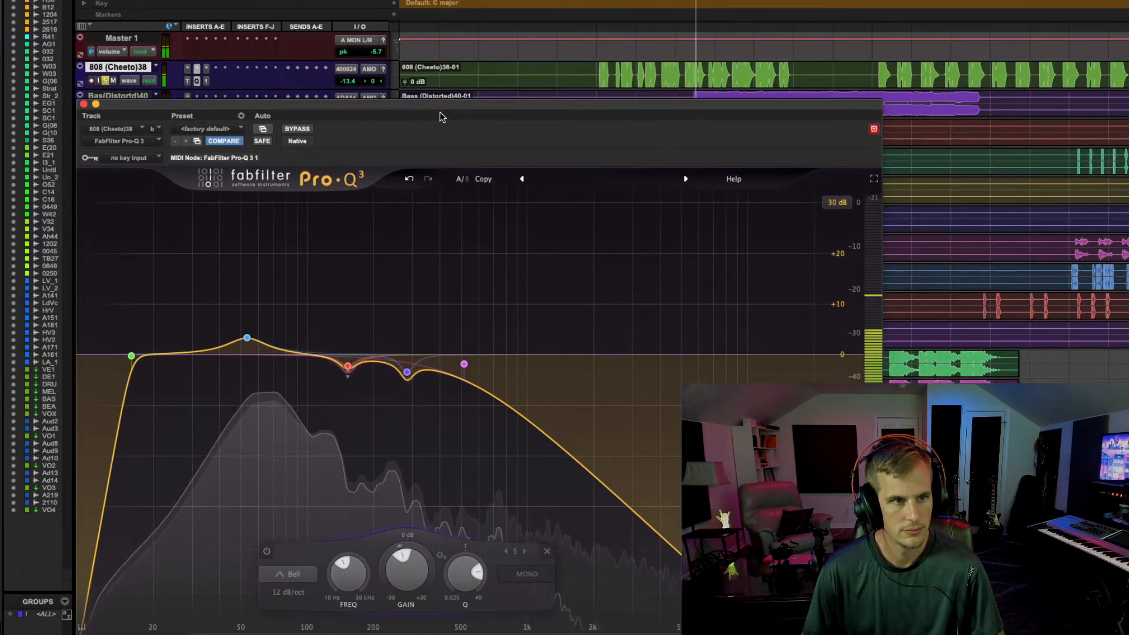
key("space")
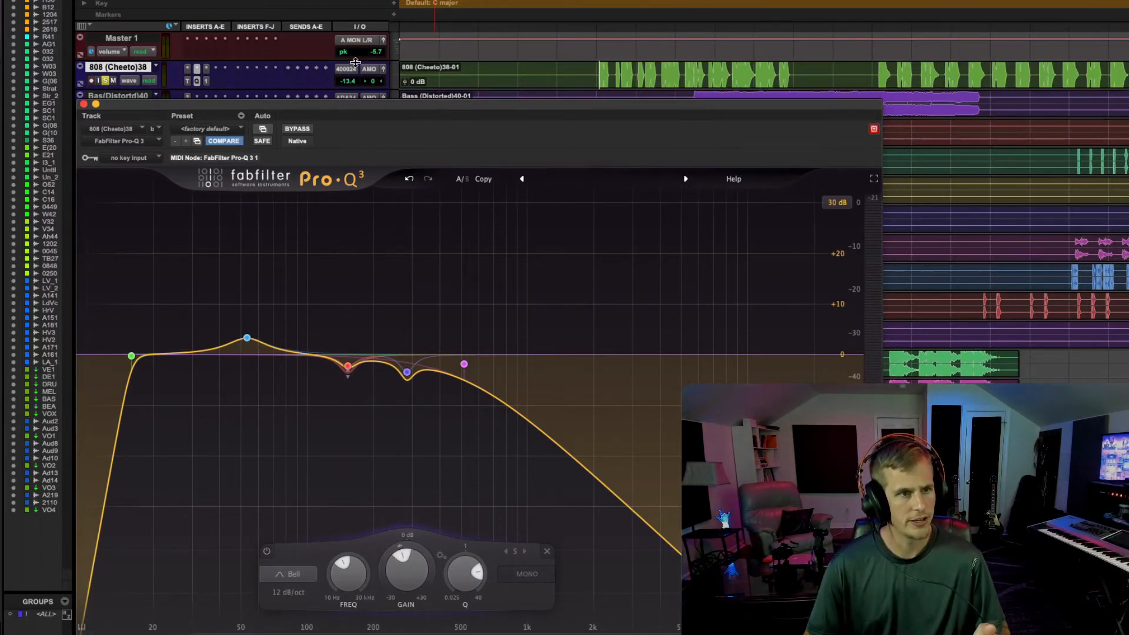
mouse_move(261, 356)
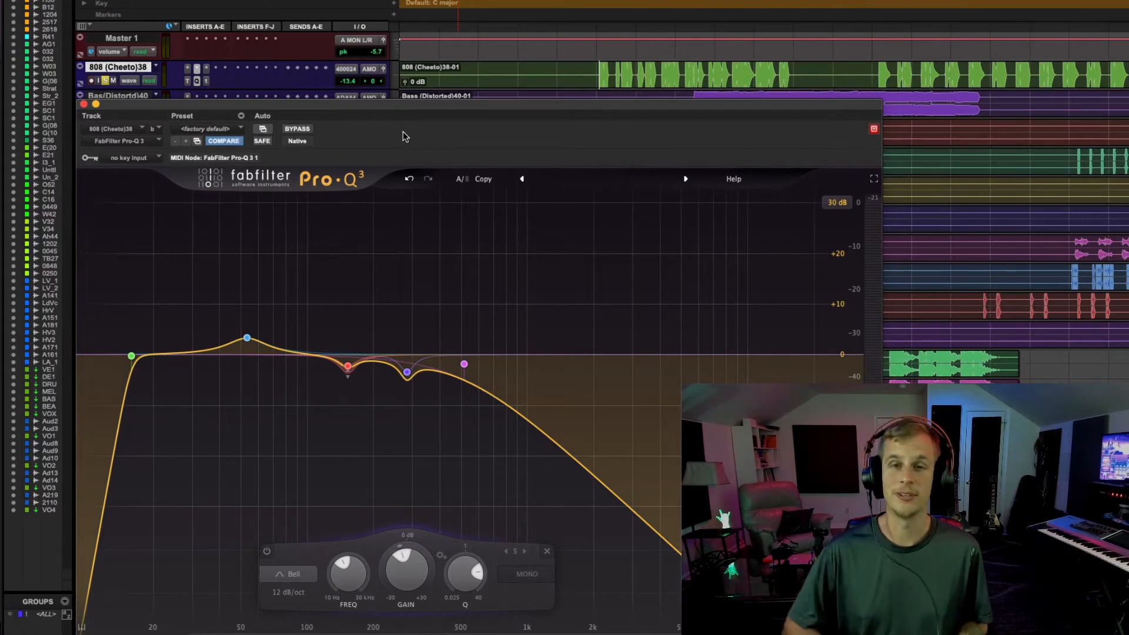
Open the UAD Neve 1073 Legacy insert on the 808 track and audition the bass through it
left_click(206, 83)
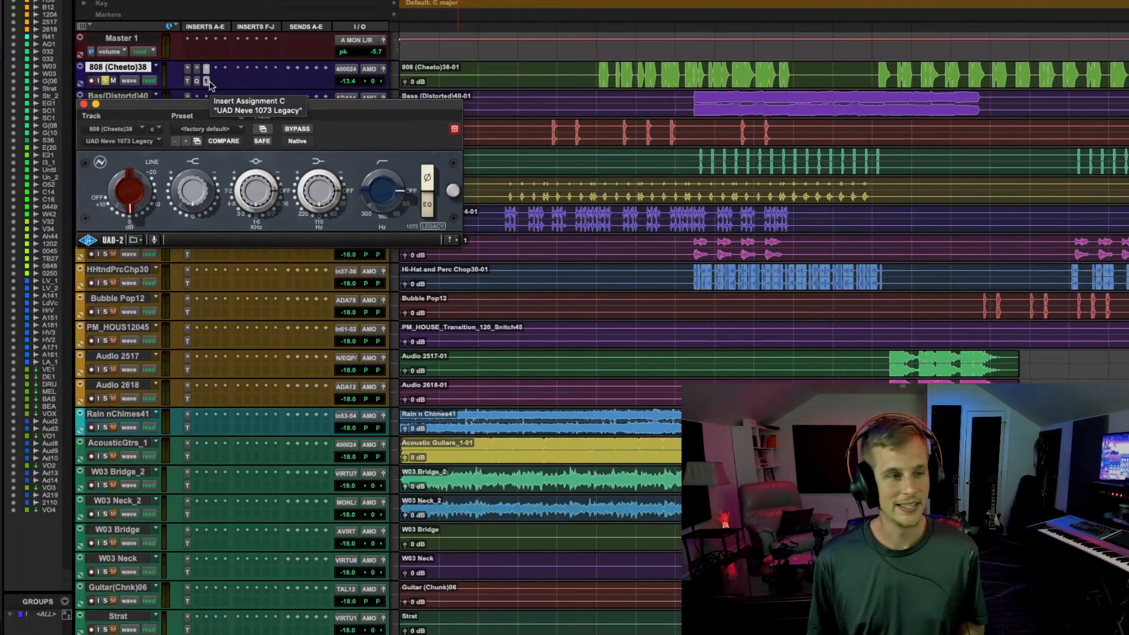
left_click_drag(311, 108, 541, 170)
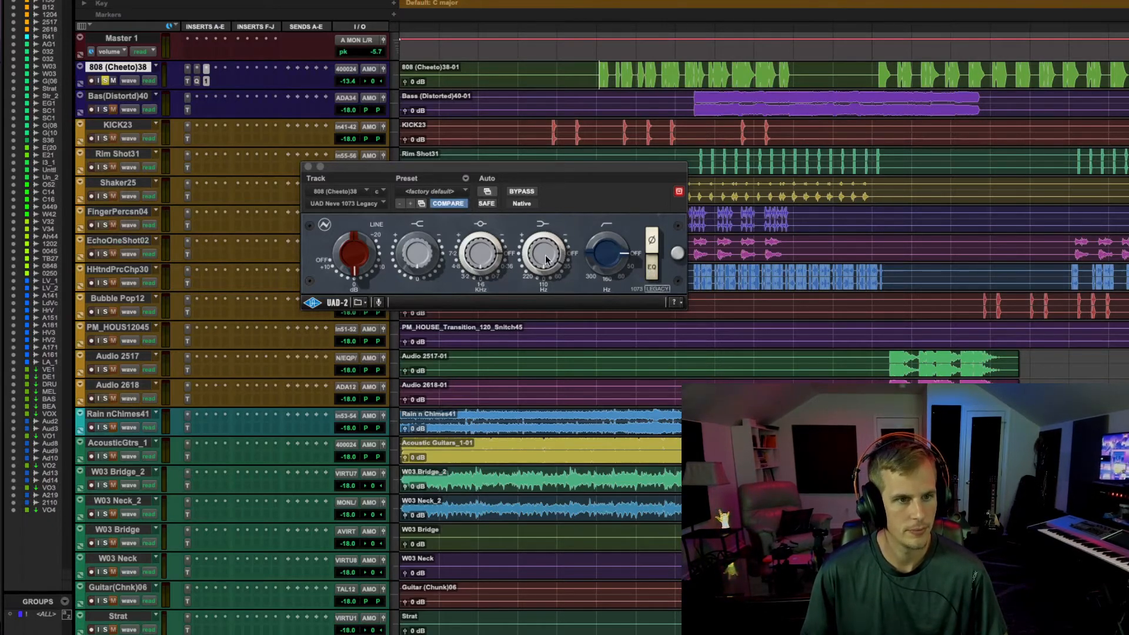
left_click(580, 167)
key("space")
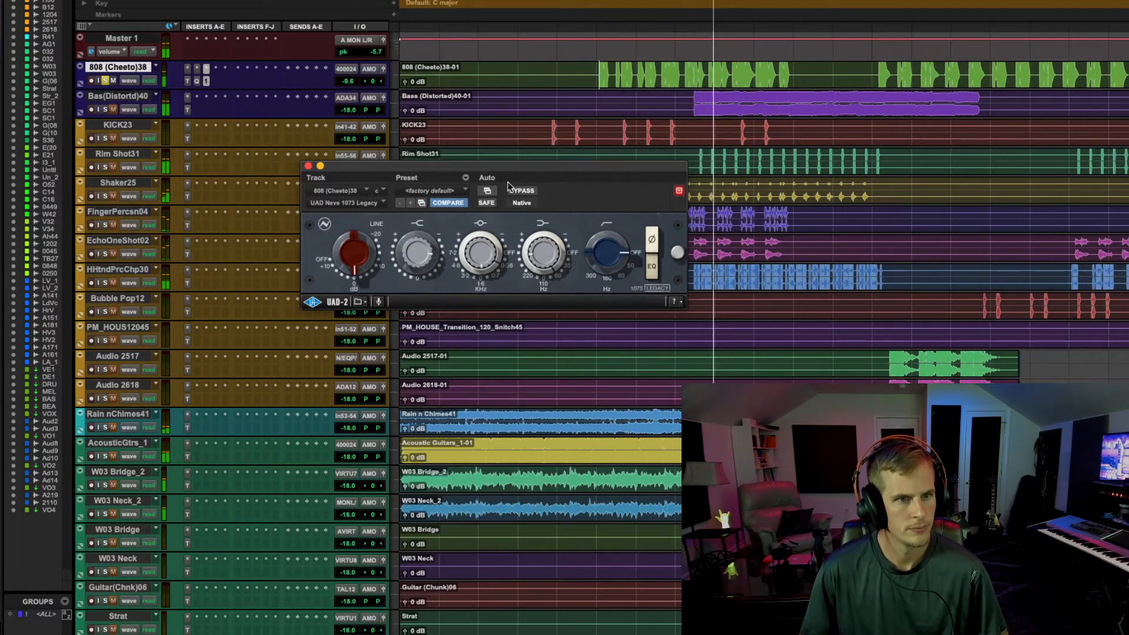
key("space")
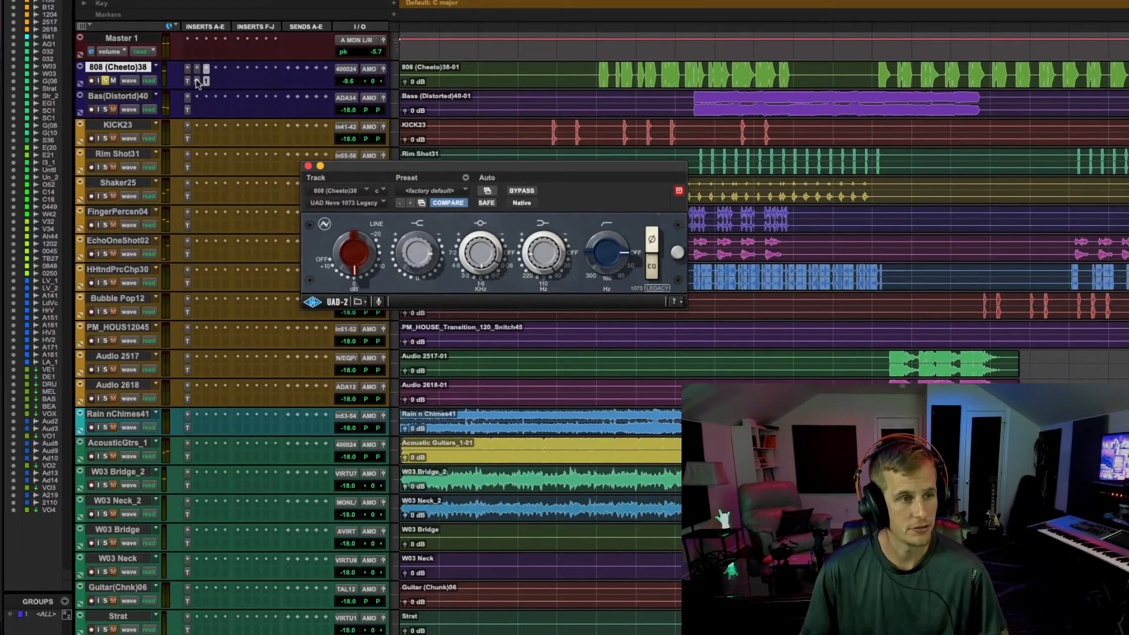
Bypass the 808's second and third inserts during playback, re-enable both to compare, and replay the processed sound
left_click(196, 80, "super")
left_click(205, 80, "super")
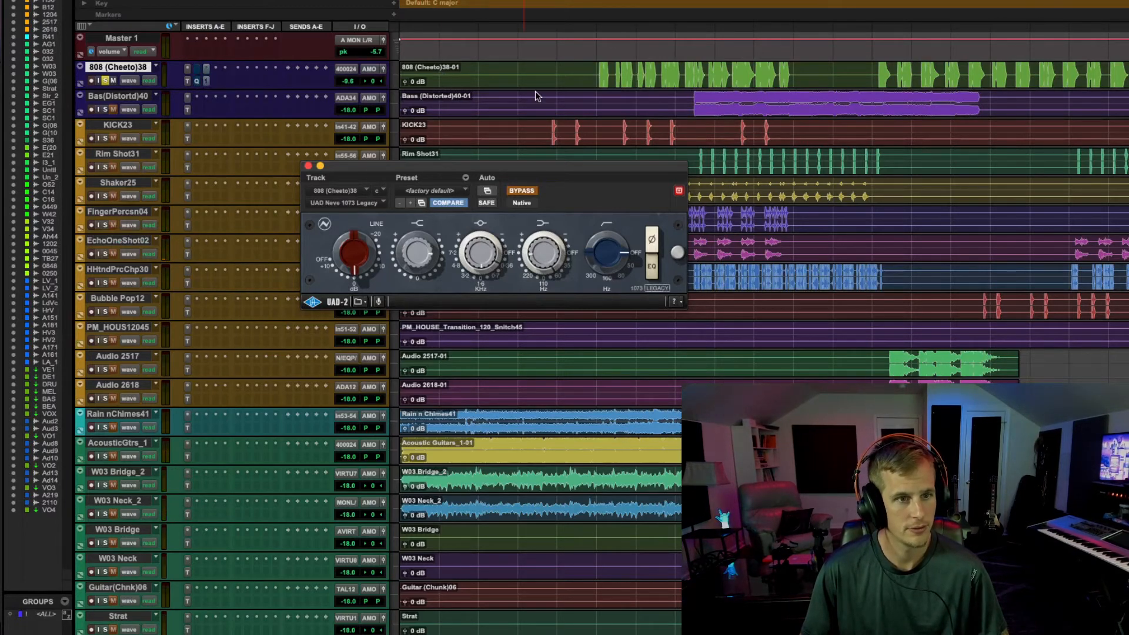
key("space")
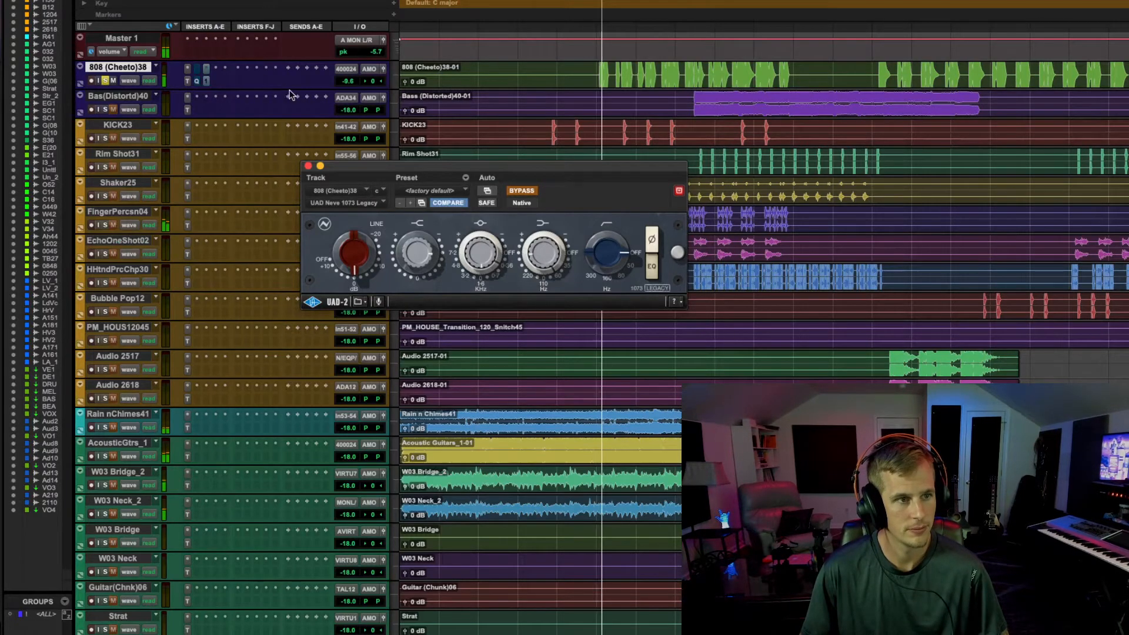
left_click(206, 80, "super")
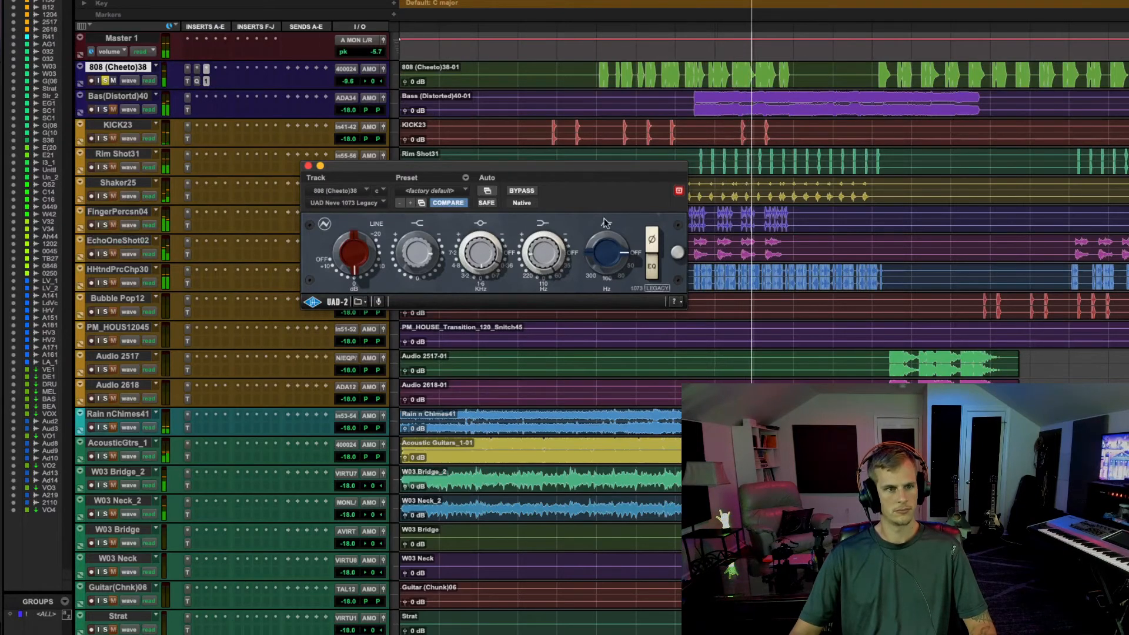
key("space")
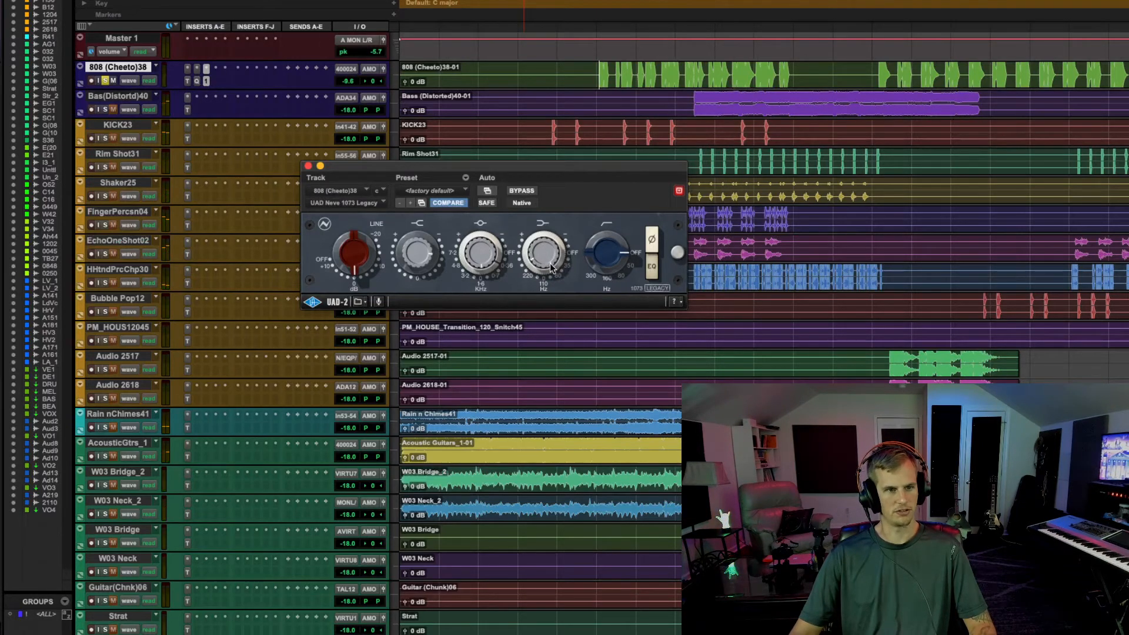
key("space")
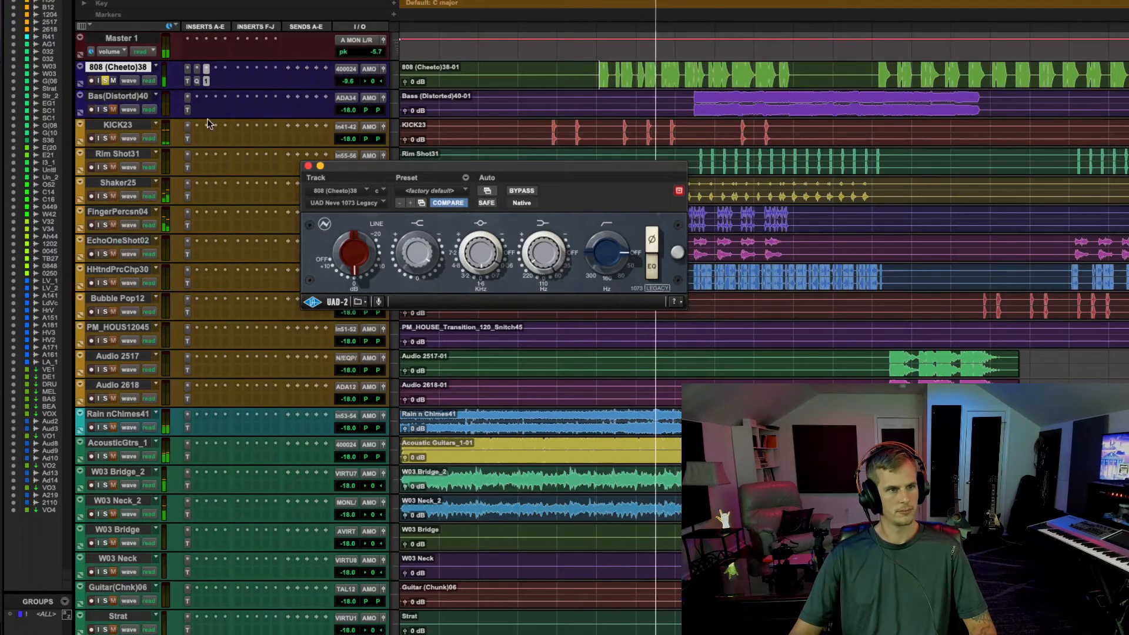
key("space")
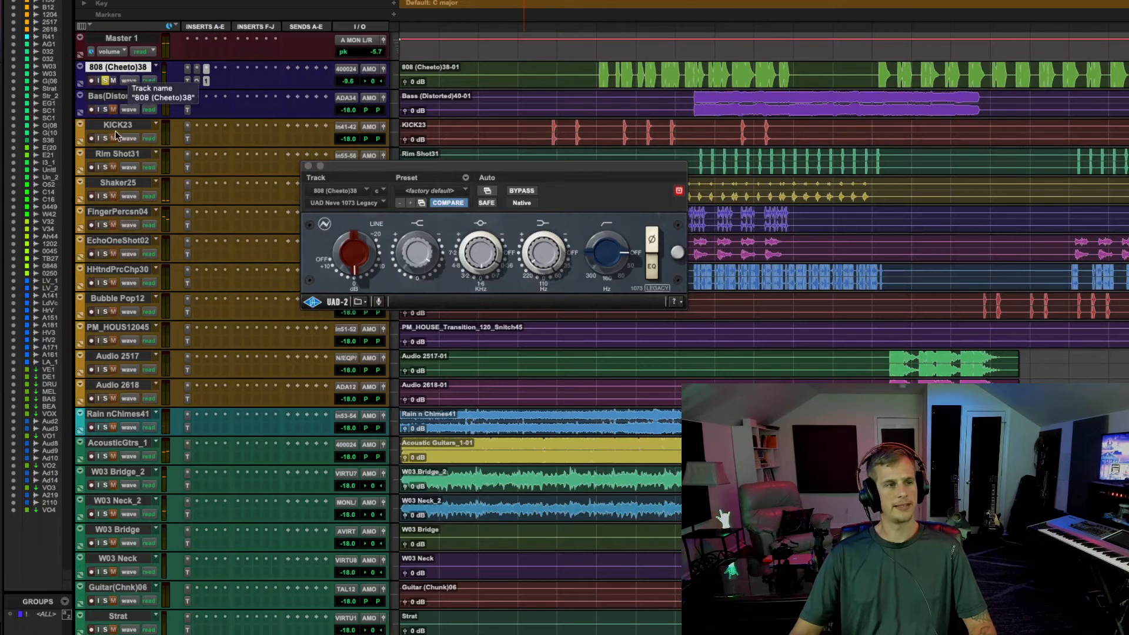
Select the Bass (Distorted) track and mark the section of its clip where the 808 pauses
left_click(120, 98)
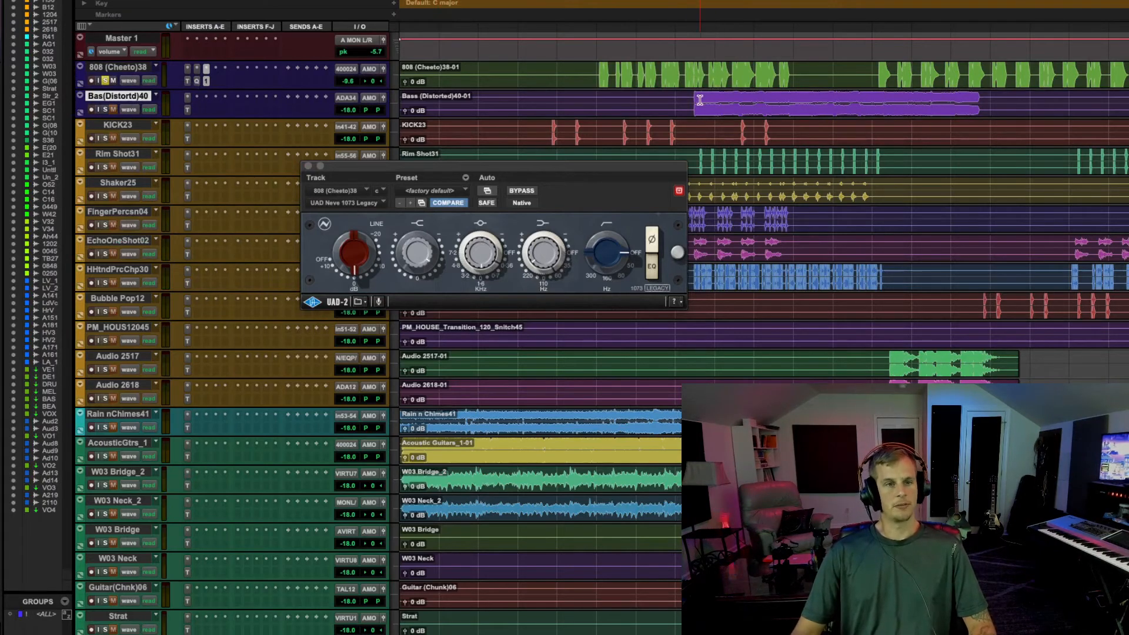
left_click_drag(699, 100, 819, 100)
left_click(819, 100)
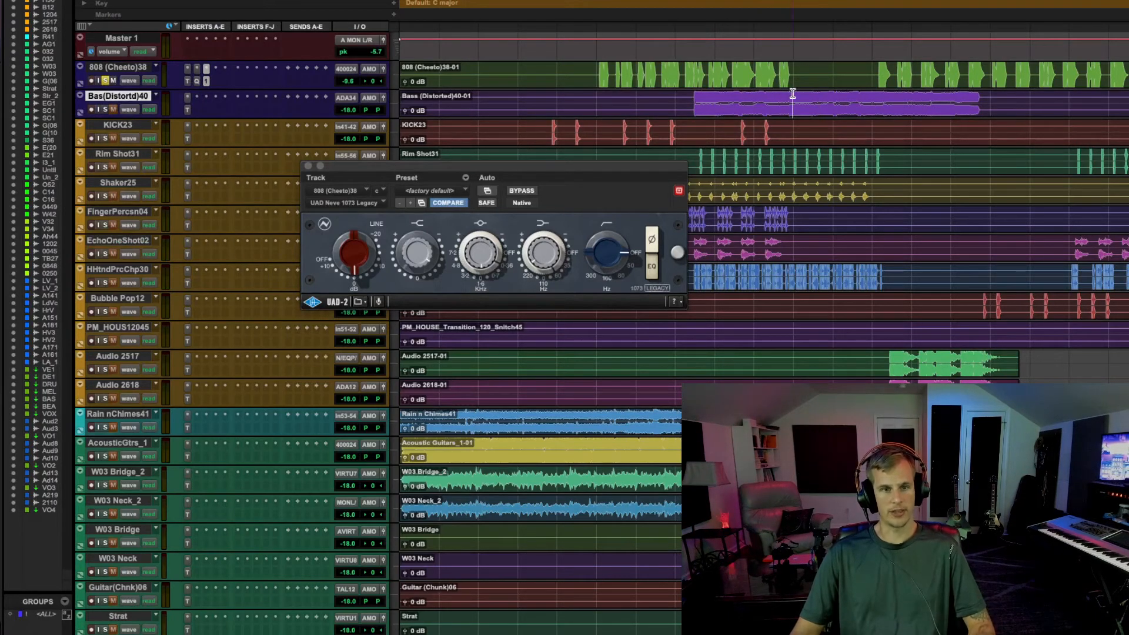
left_click_drag(793, 94, 856, 104)
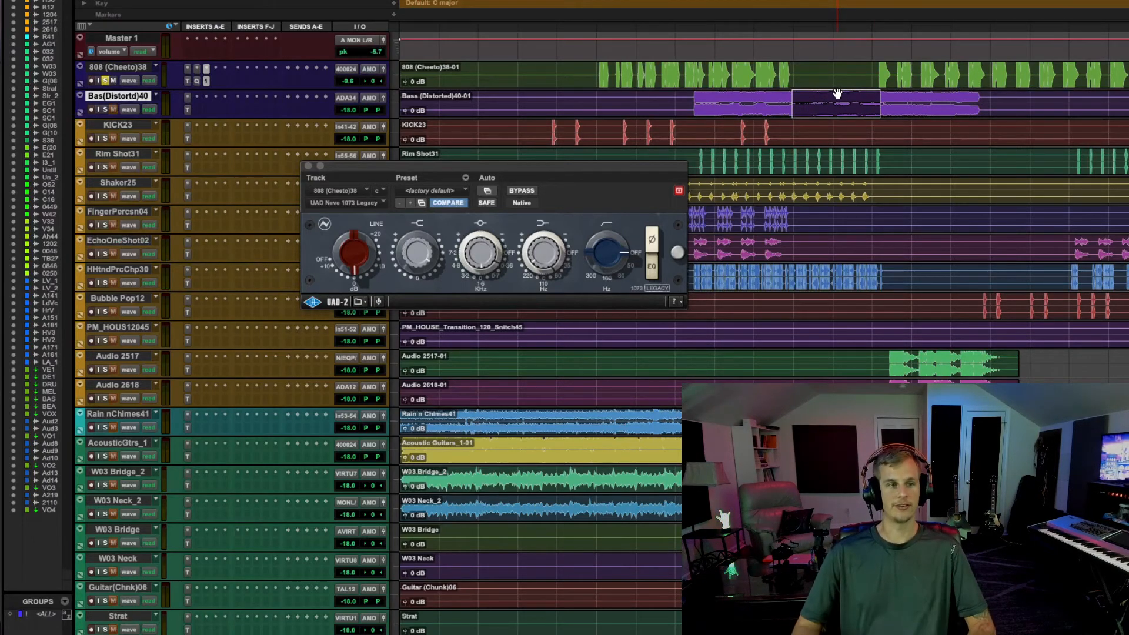
Select the 808 and Bass (Distorted) tracks together and route their outputs to BASS BUS (Stereo)
left_click(127, 67)
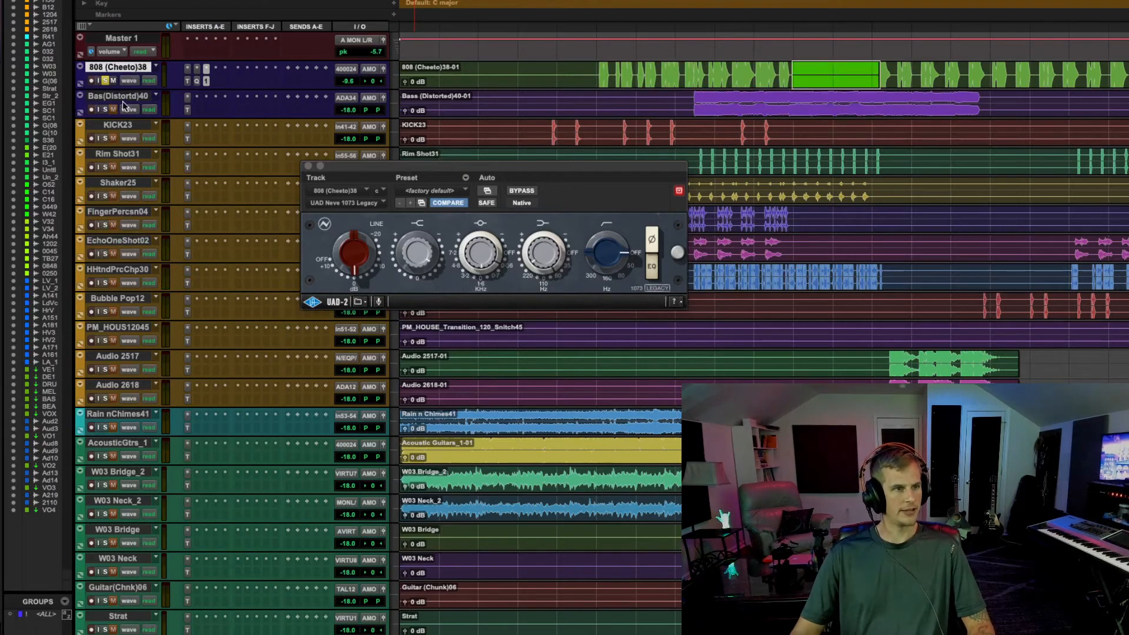
left_click(122, 95, "shift")
left_click(368, 71)
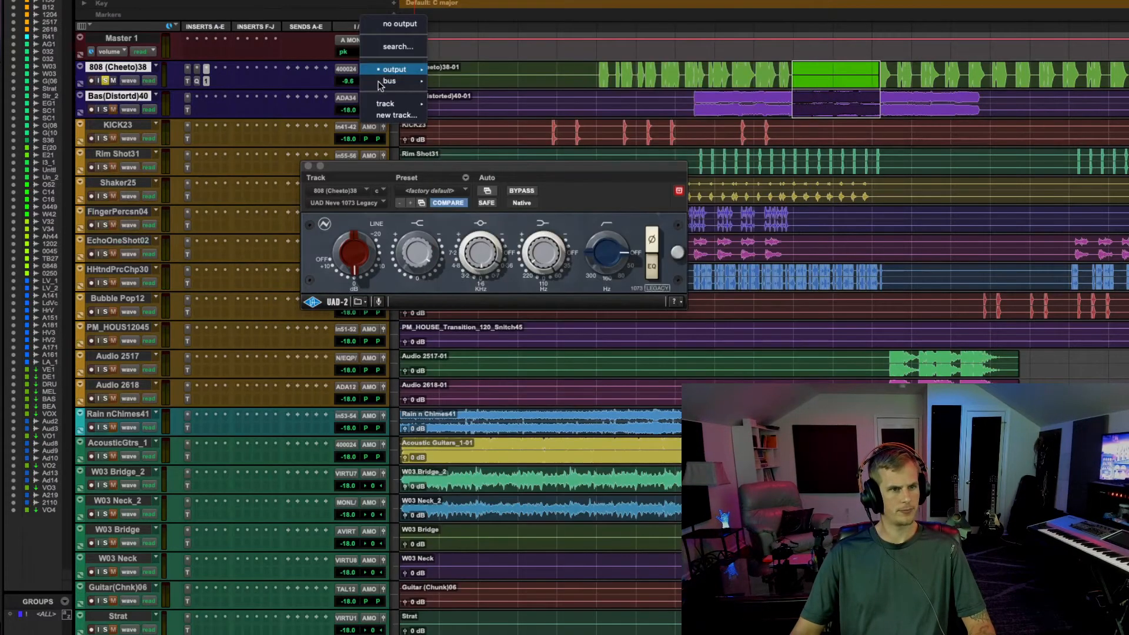
mouse_move(380, 85)
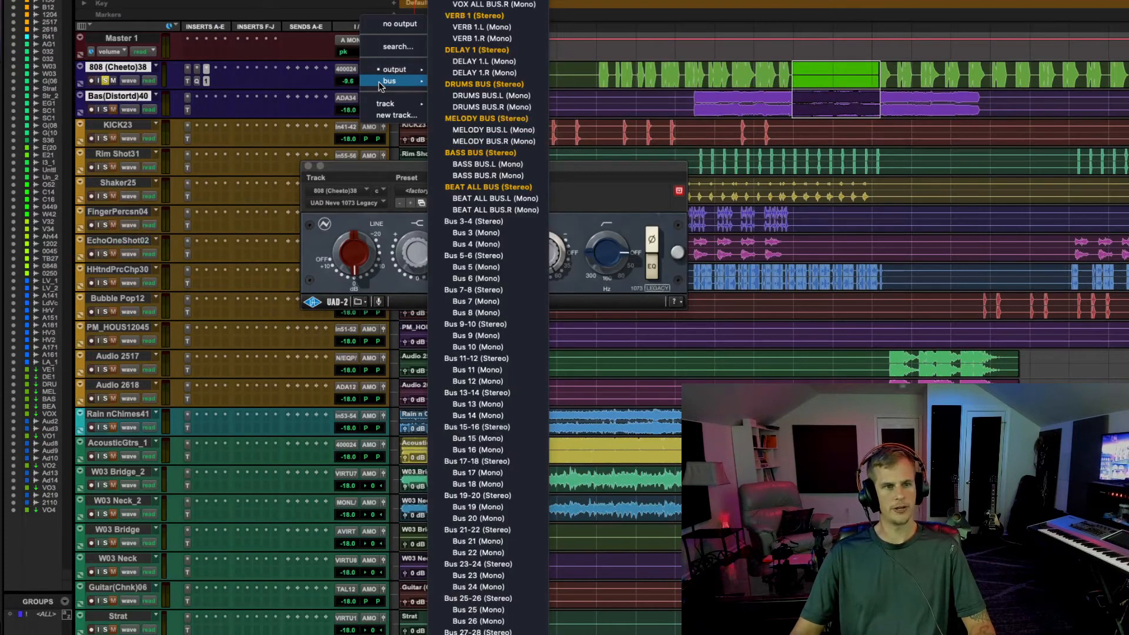
left_click(481, 152)
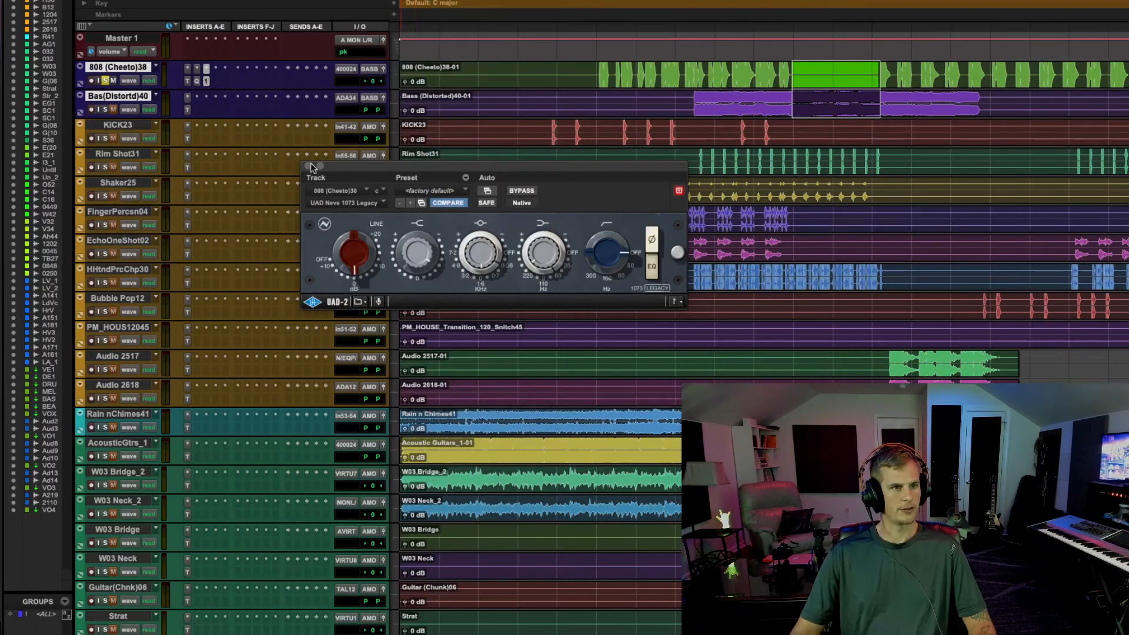
Solo-safe the BASS BUS track and move it directly below the Bass (Distorted) track
scroll(530, 353, "down", 15)
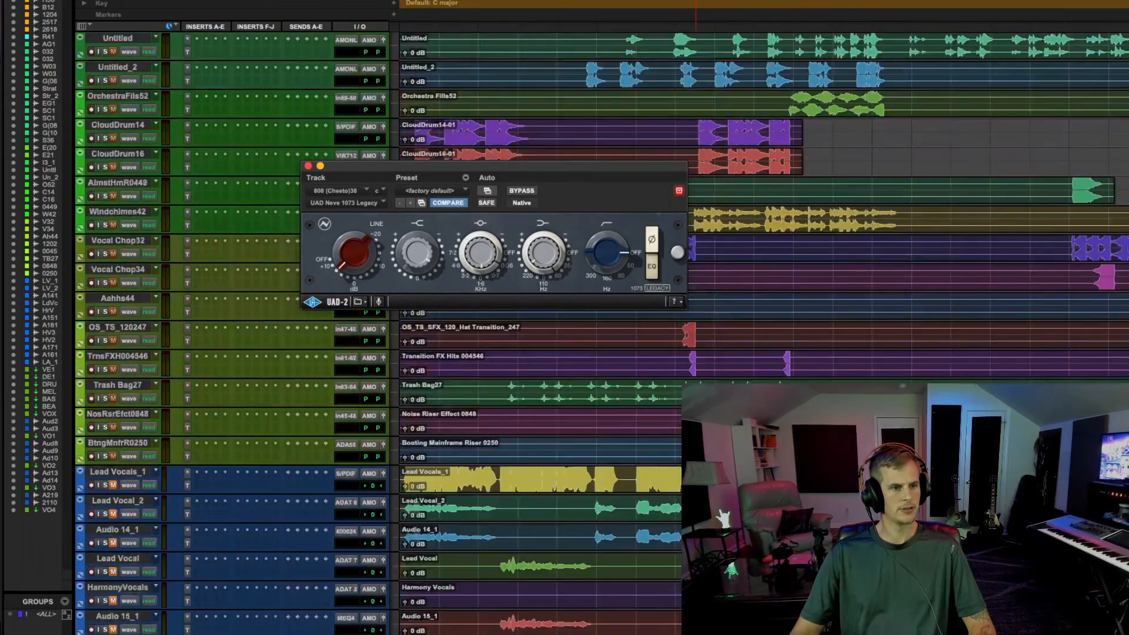
scroll(529, 353, "down", 15)
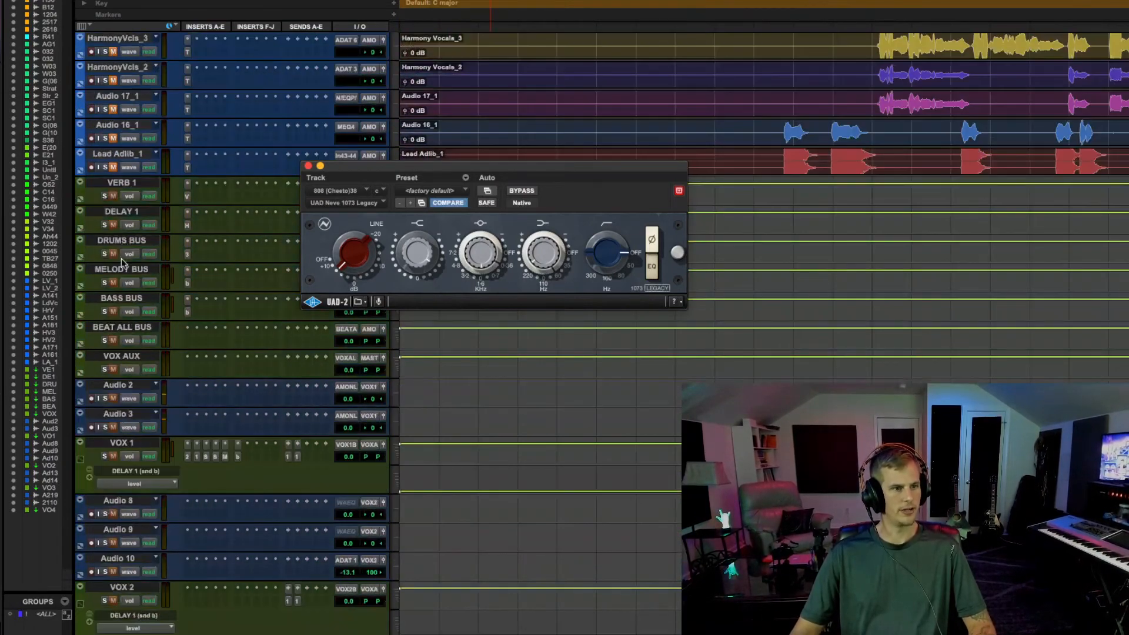
left_click(118, 299)
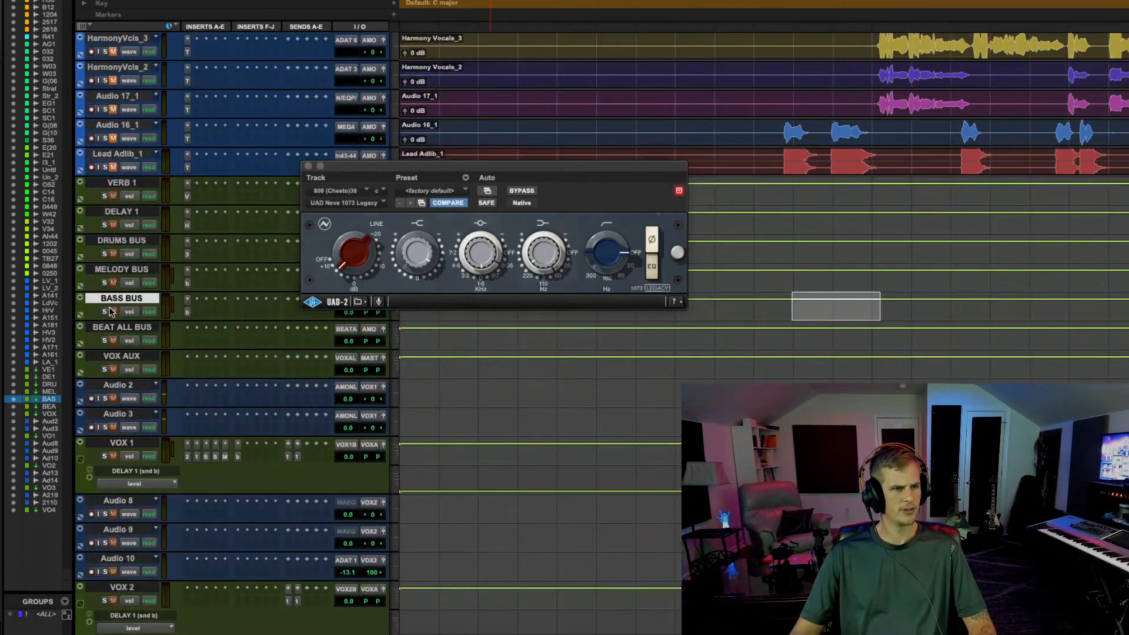
scroll(996, 114, "up", 15)
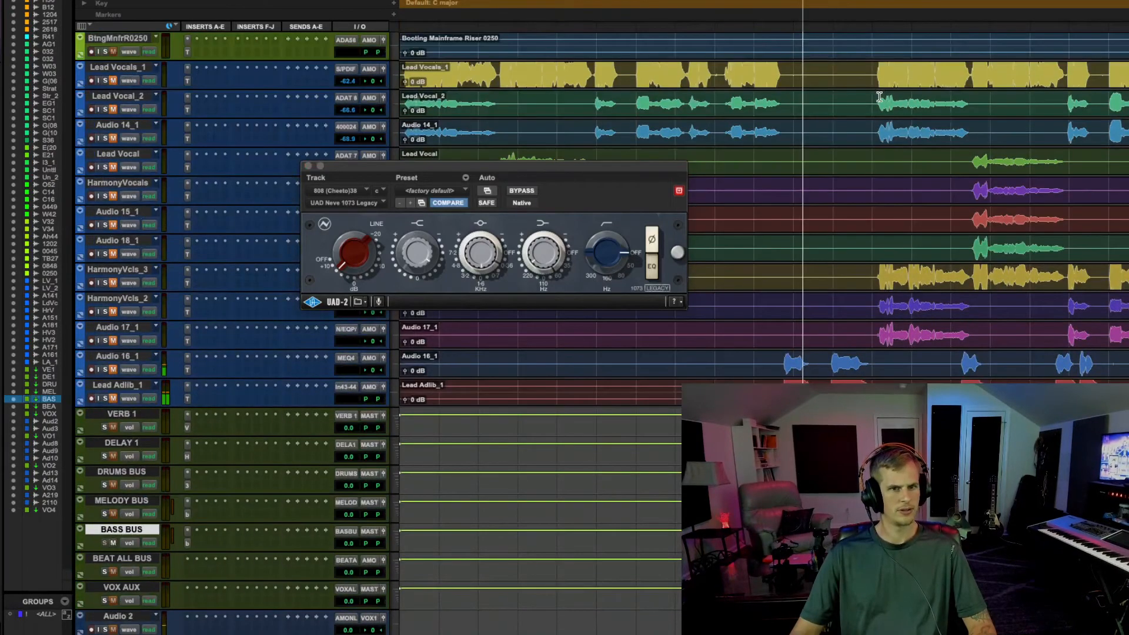
scroll(740, 117, "up", 15)
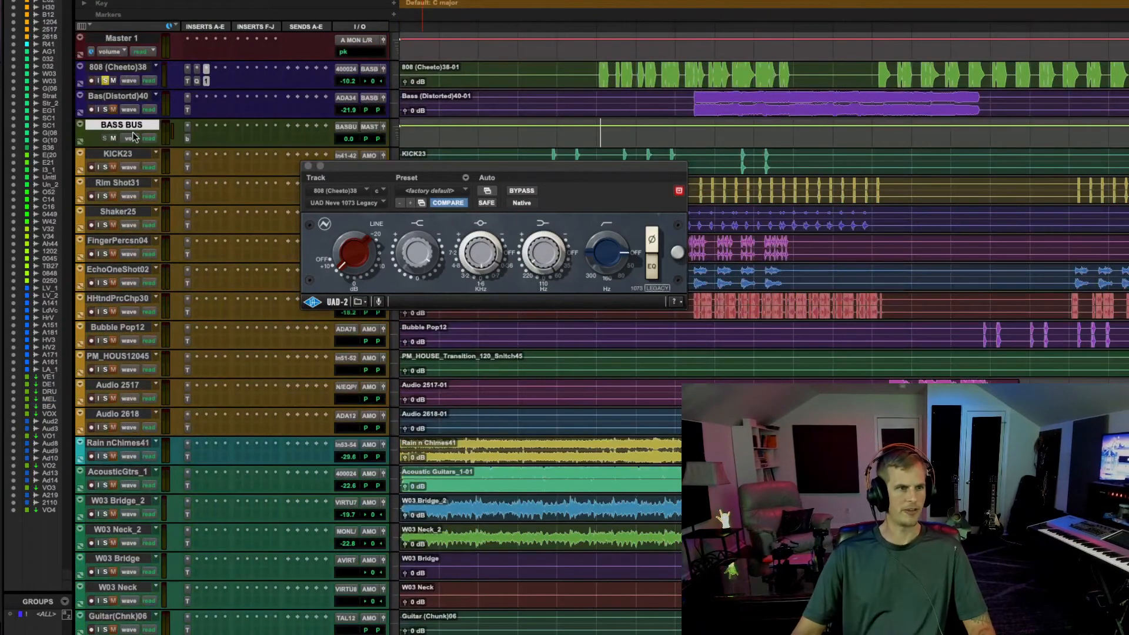
Deactivate the bx_townhouse buss compressor on BASS BUS and play the bass through the bus
left_click(188, 139)
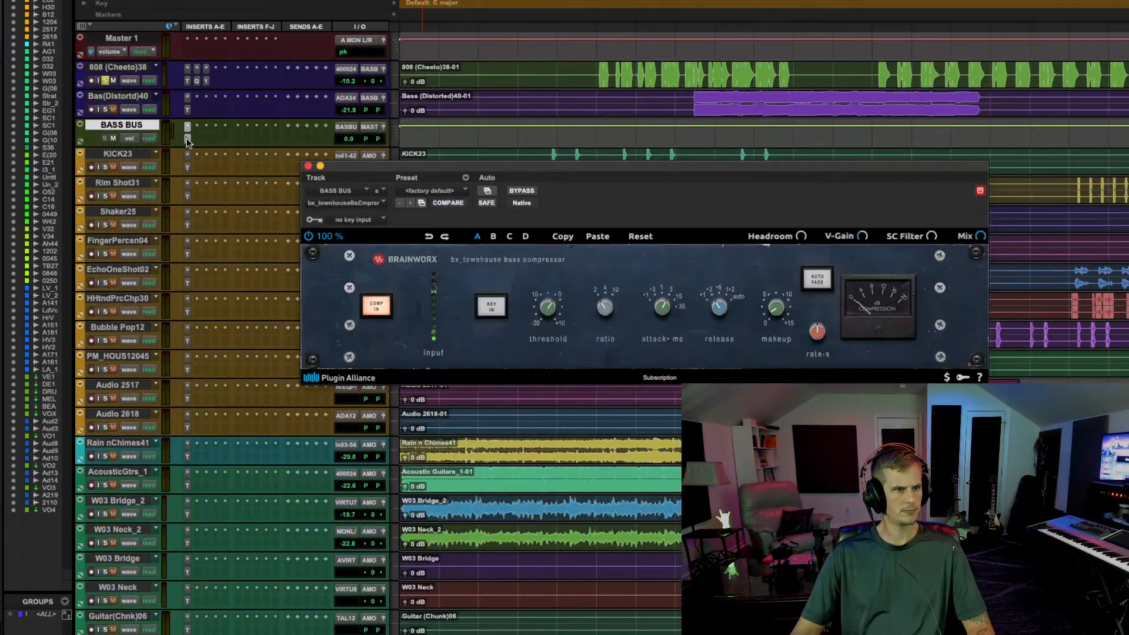
left_click(187, 139)
right_click(187, 139)
left_click(204, 154)
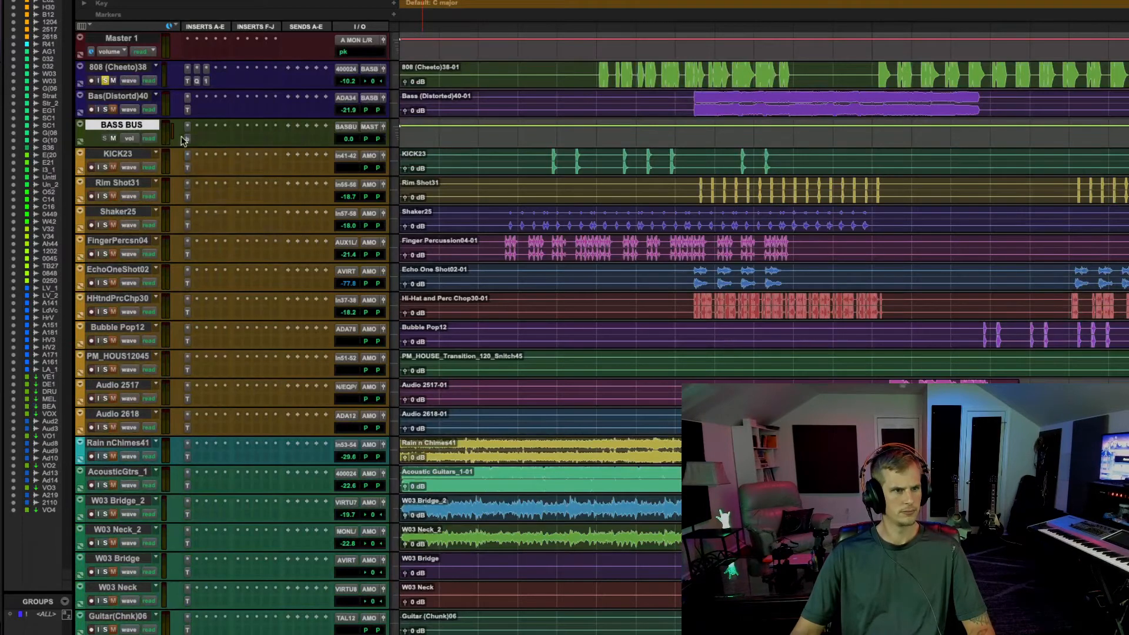
key("space")
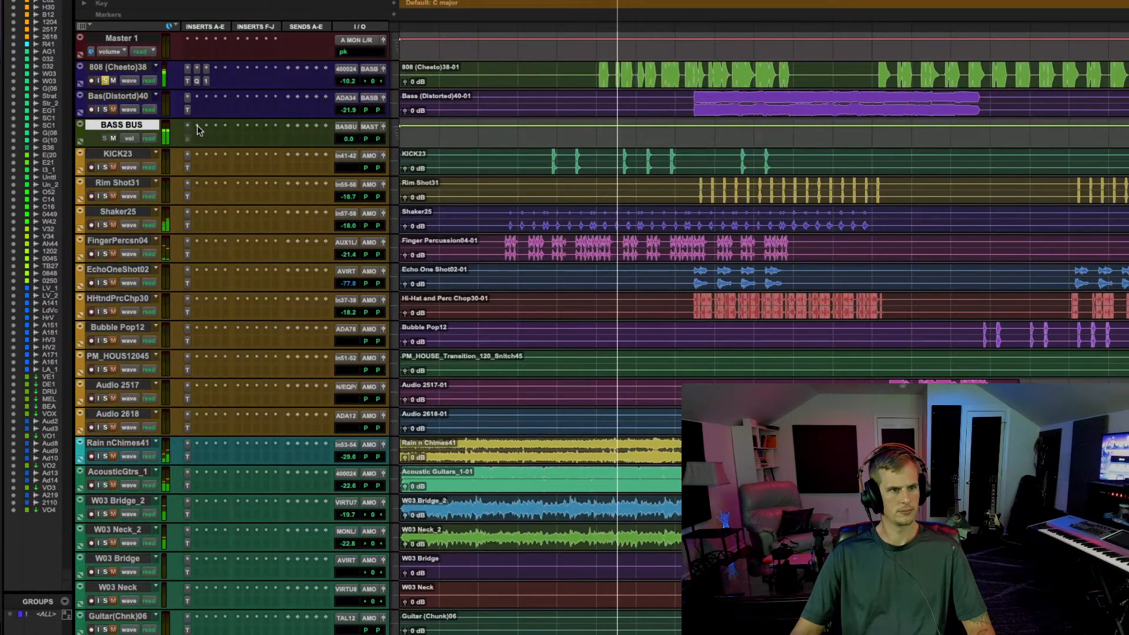
key("space")
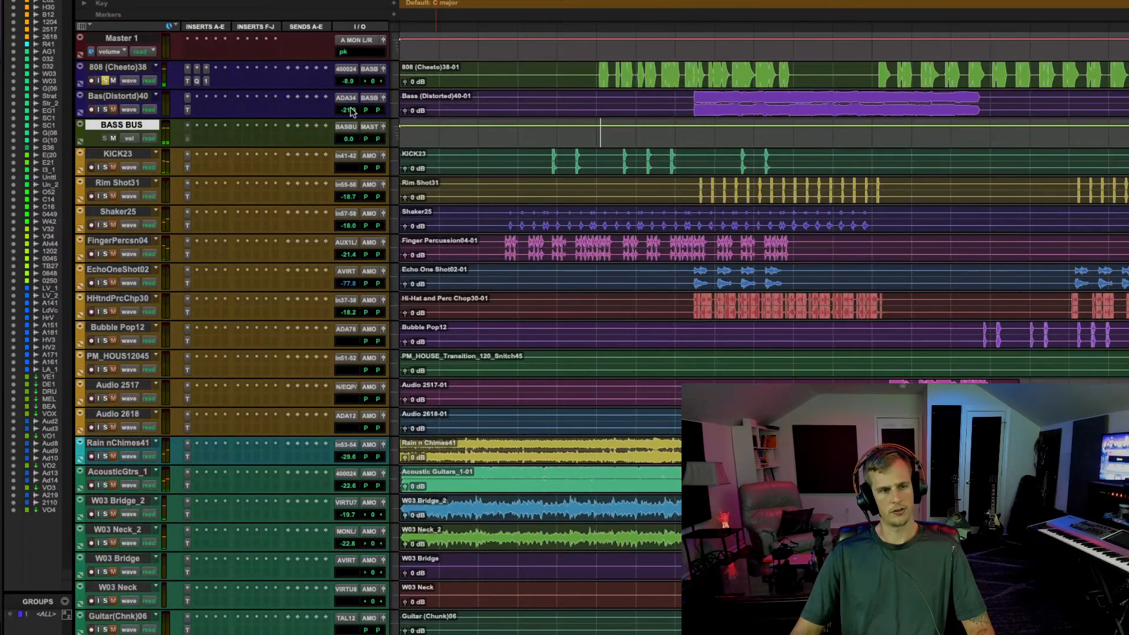
Insert bx_console AMEK 9099 in the second insert slot of BASS BUS and position its window for editing
left_click(197, 128)
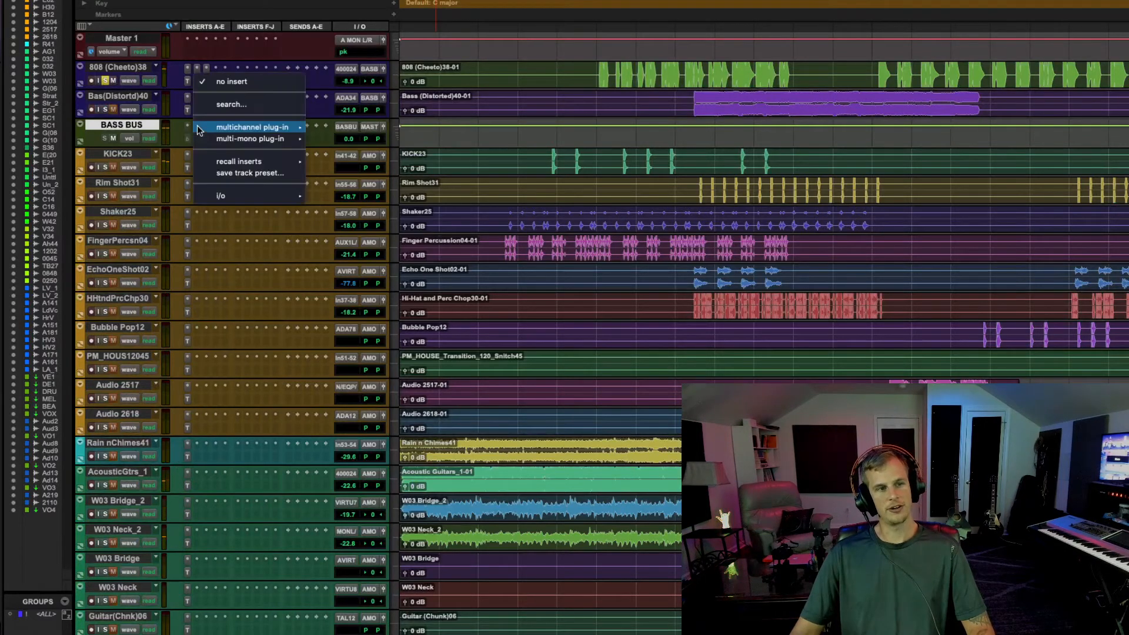
mouse_move(258, 132)
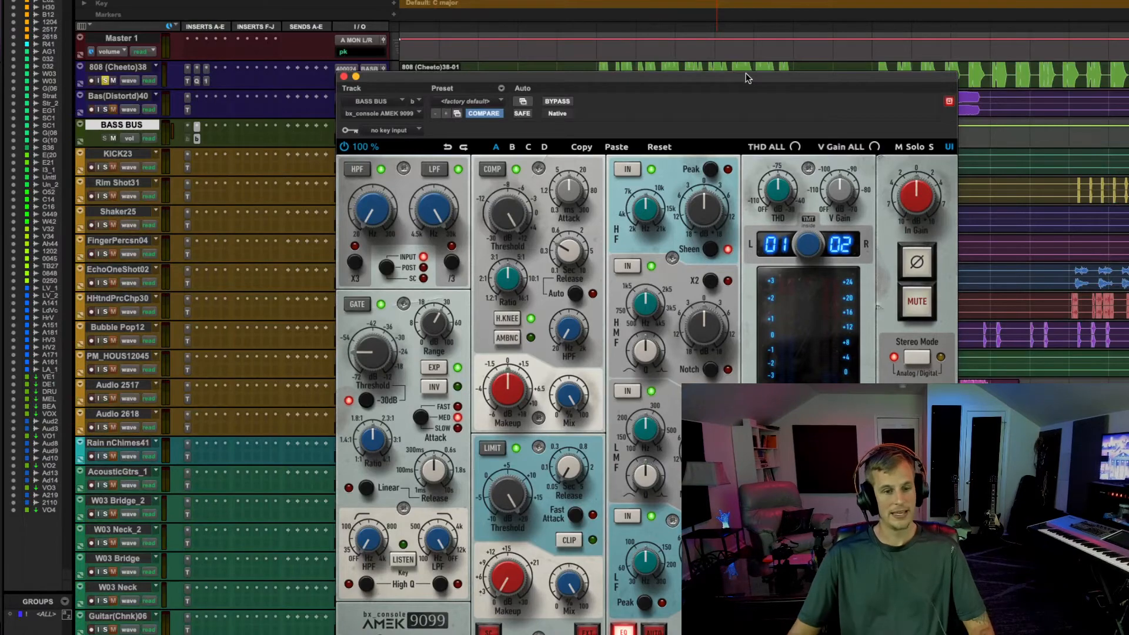
left_click(857, 68)
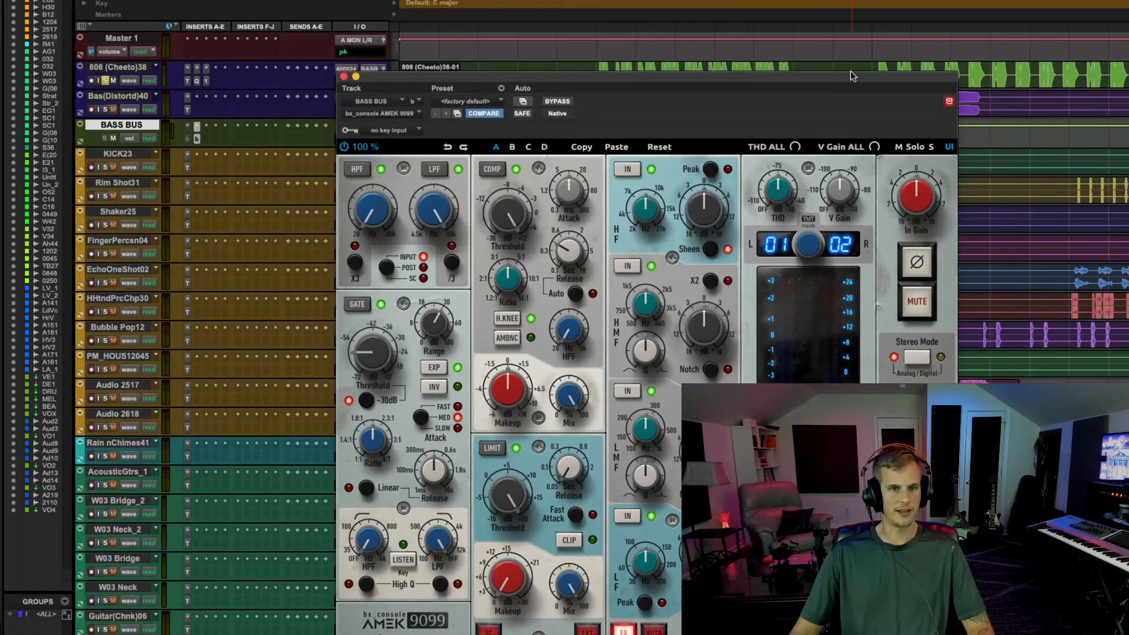
left_click_drag(852, 76, 569, 70)
scroll(911, 151, "down", 2)
scroll(616, 112, "up", 1)
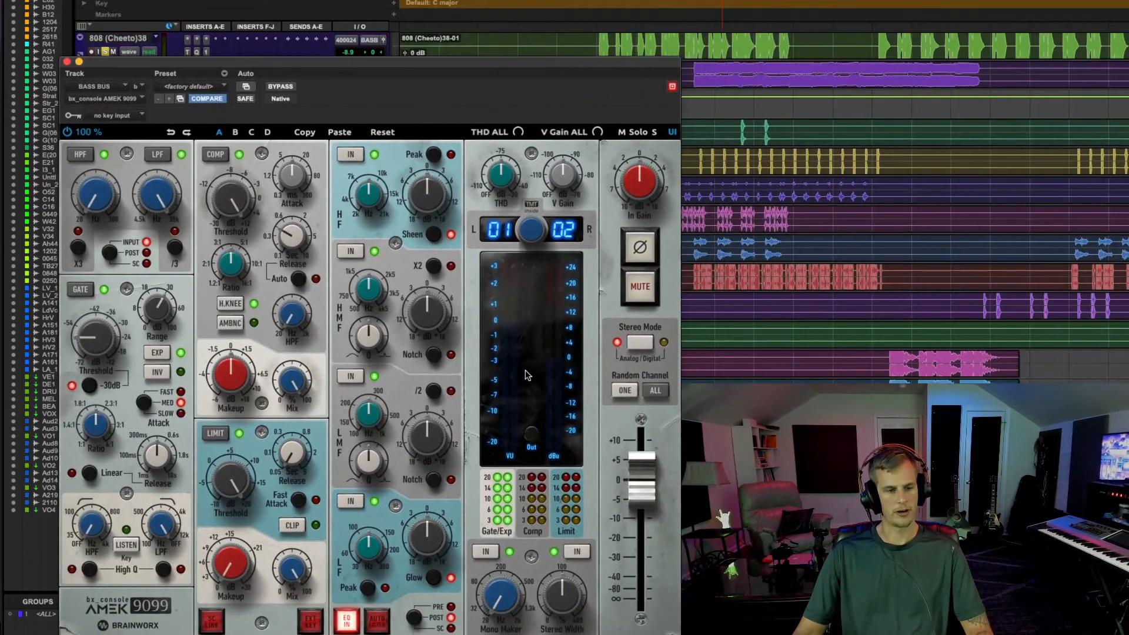
Play the 808 and shape the AMEK 9099's LF band by lowering its frequency and applying a moderate gain boost
left_click(599, 41)
key("space")
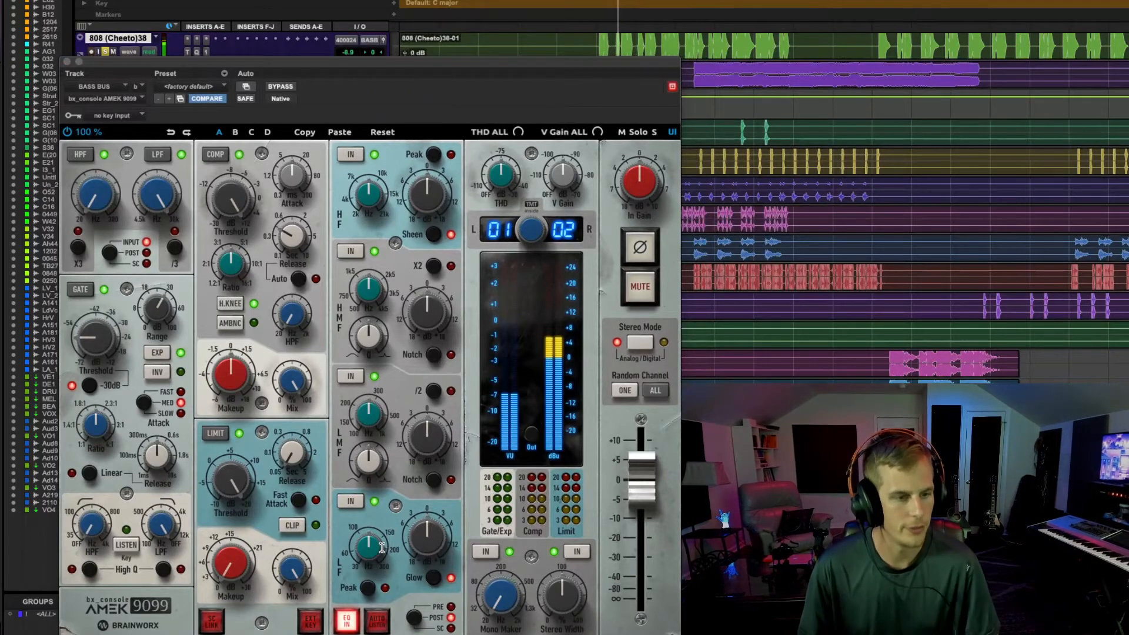
left_click_drag(382, 548, 428, 534)
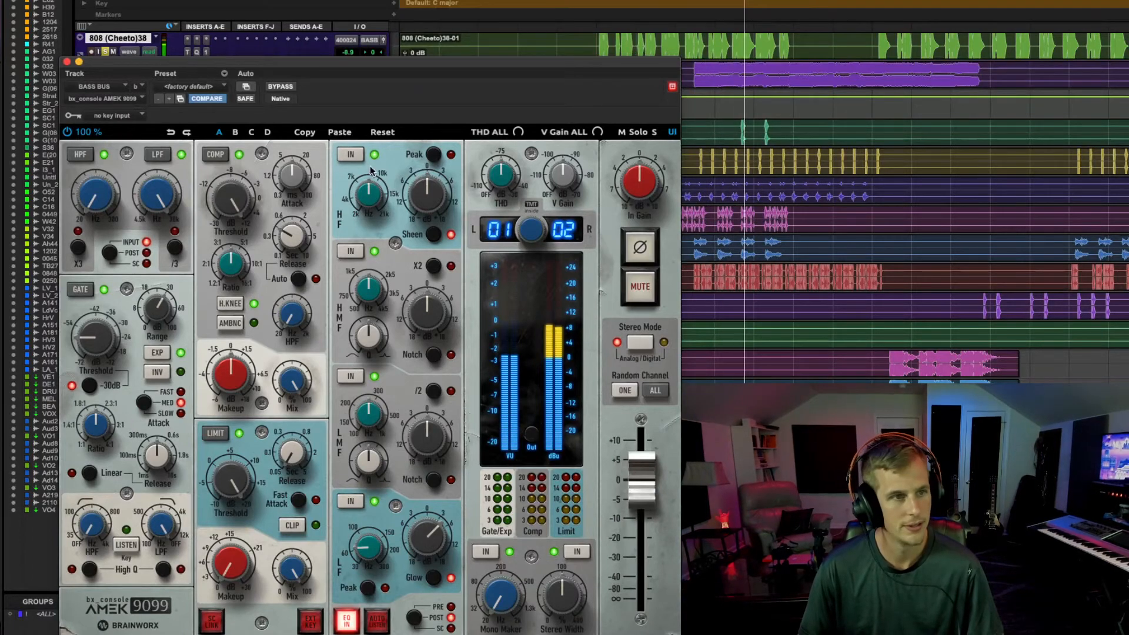
left_click_drag(369, 75, 494, 73)
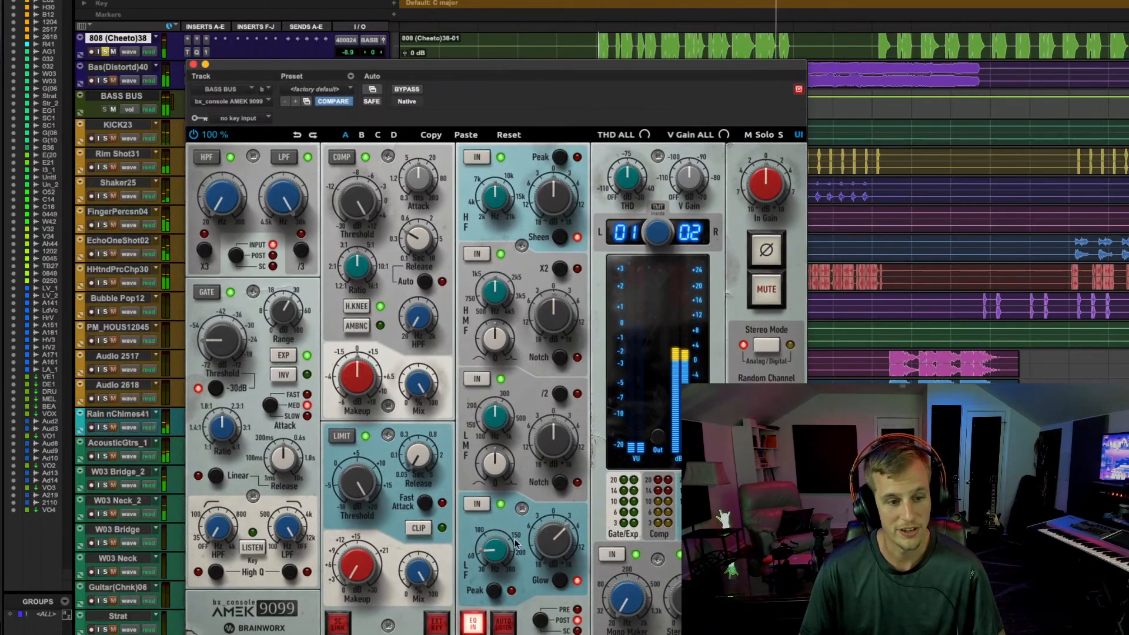
mouse_move(544, 537)
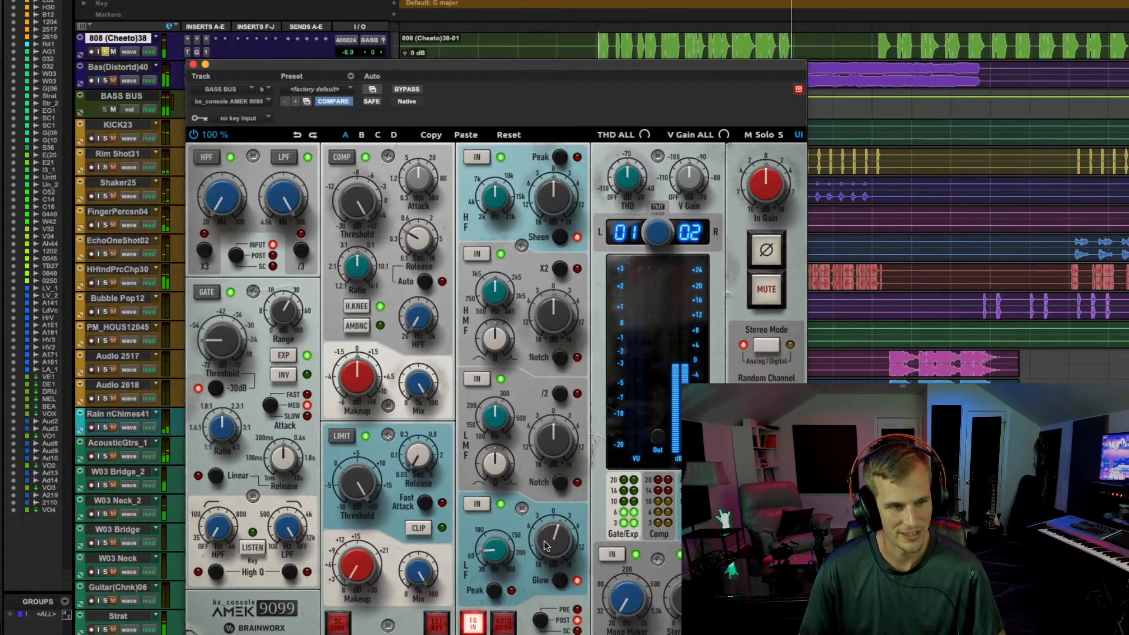
left_click_drag(228, 65, 259, 67)
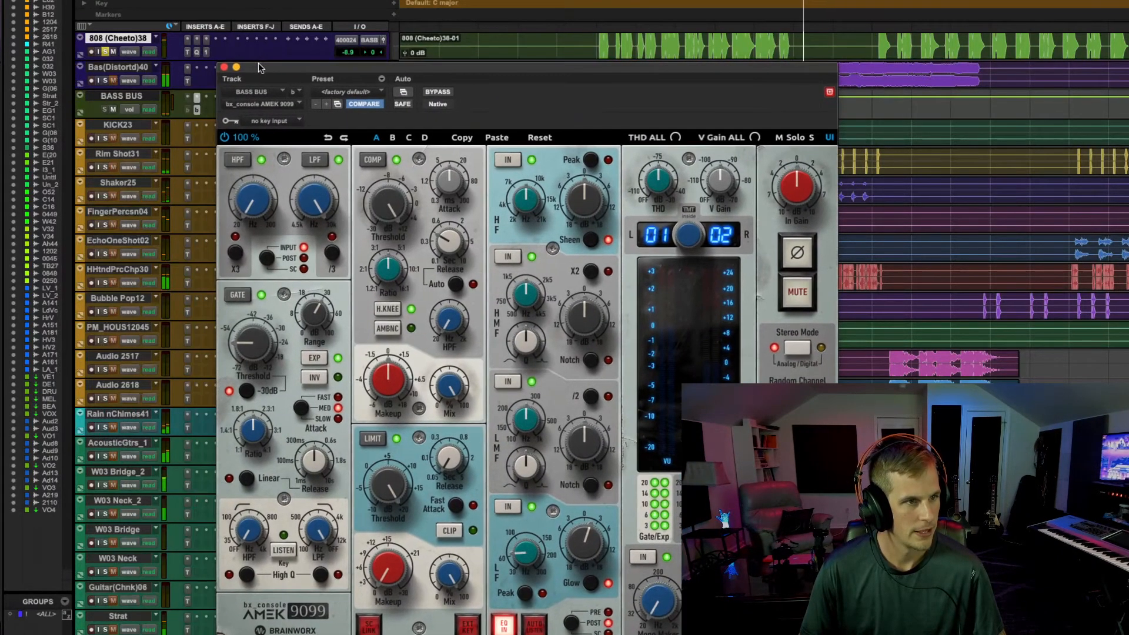
Reduce the 808's Pro-Q 3 boost at 53 Hz to about +2.2 dB and check the Neve 1073 settings
left_click(198, 54)
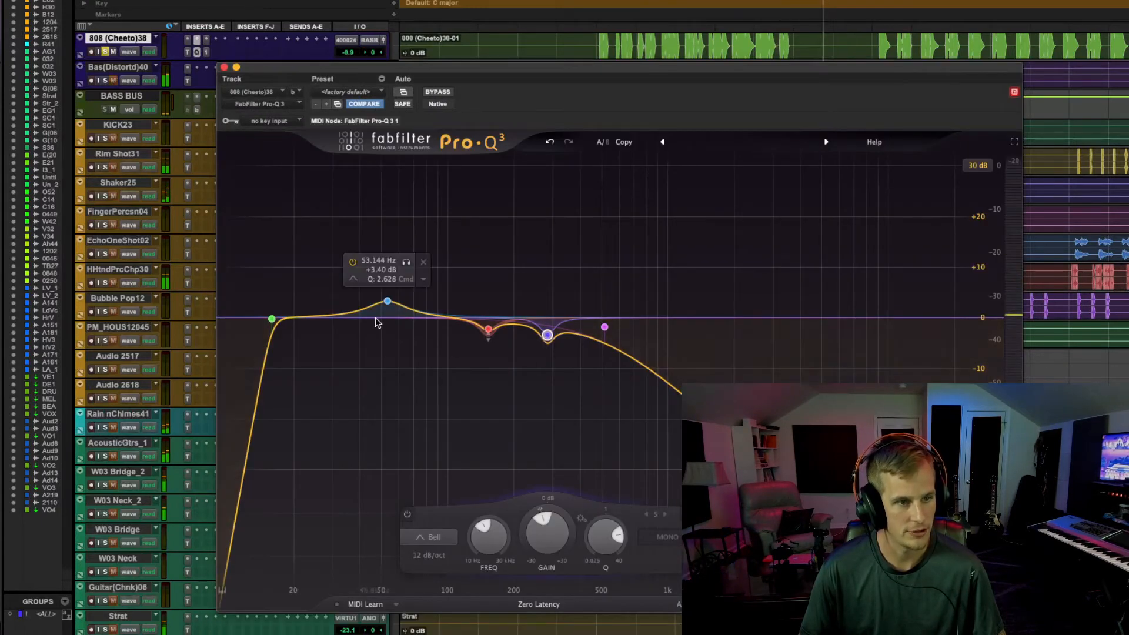
mouse_move(550, 536)
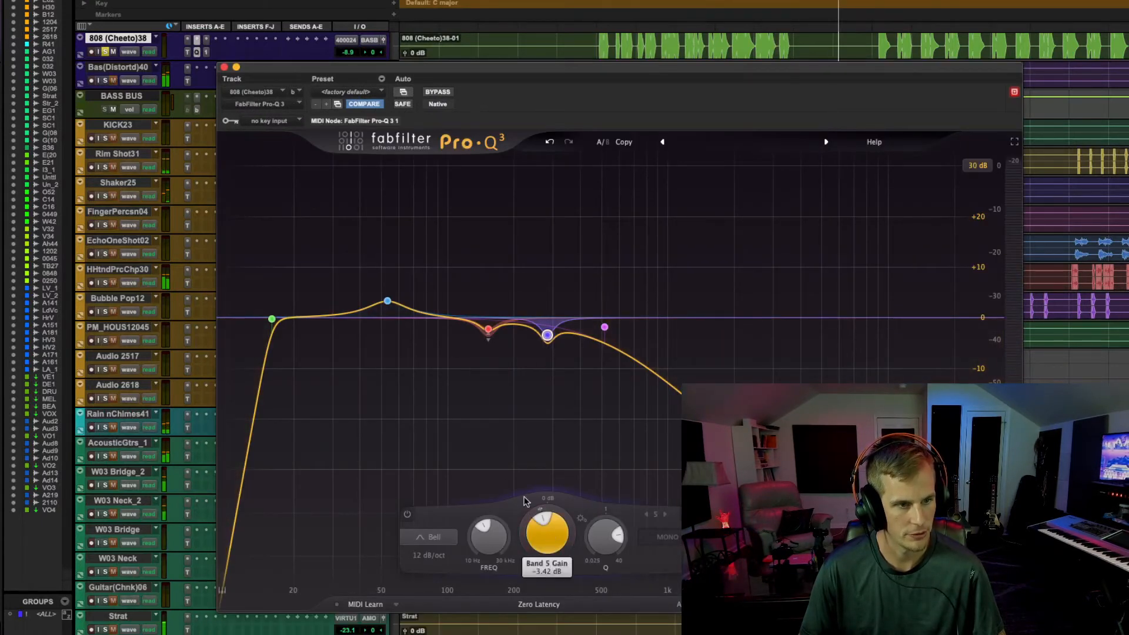
left_click(387, 300)
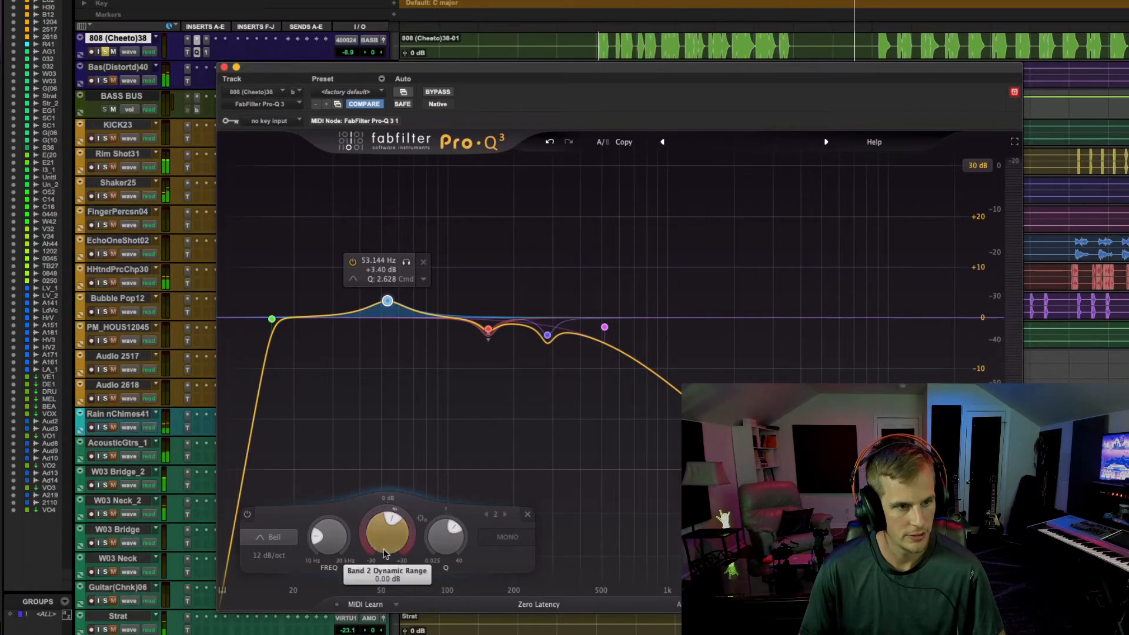
left_click_drag(386, 548, 386, 564)
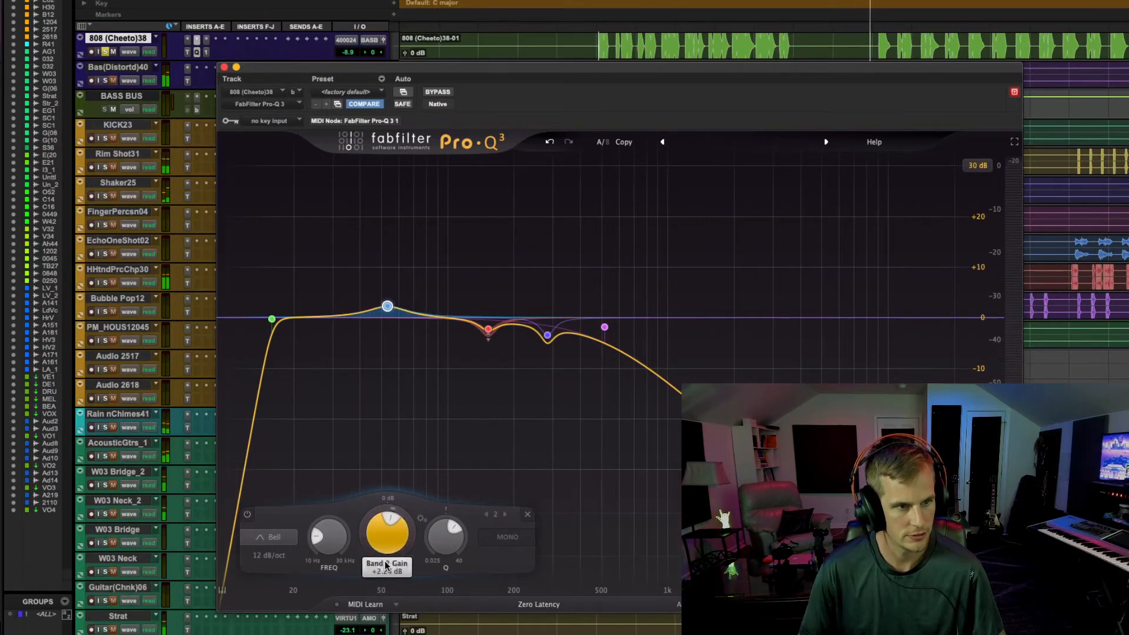
left_click(206, 52)
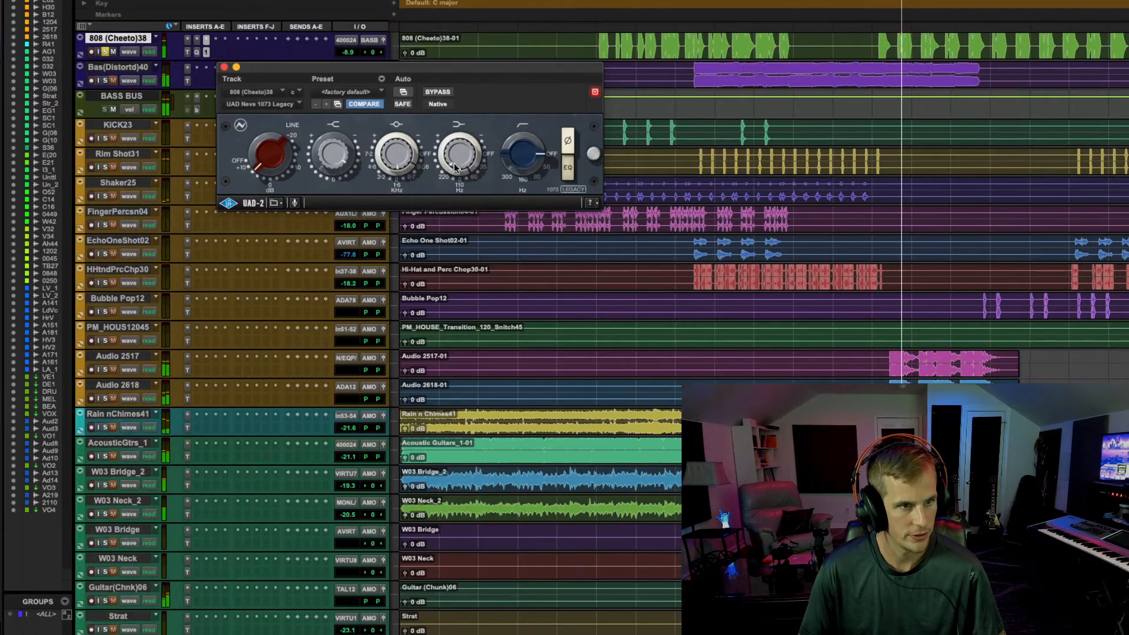
Set the AMEK 9099 compressor ratio on BASS BUS to about 1.5:1 and lengthen its attack and release
left_click(196, 112)
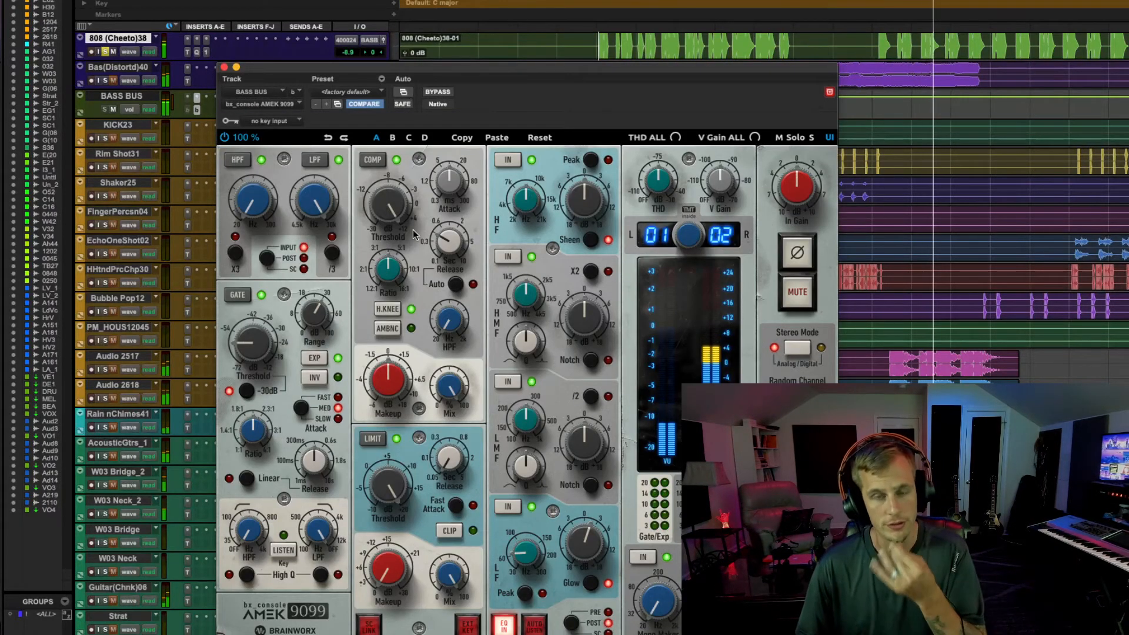
mouse_move(393, 293)
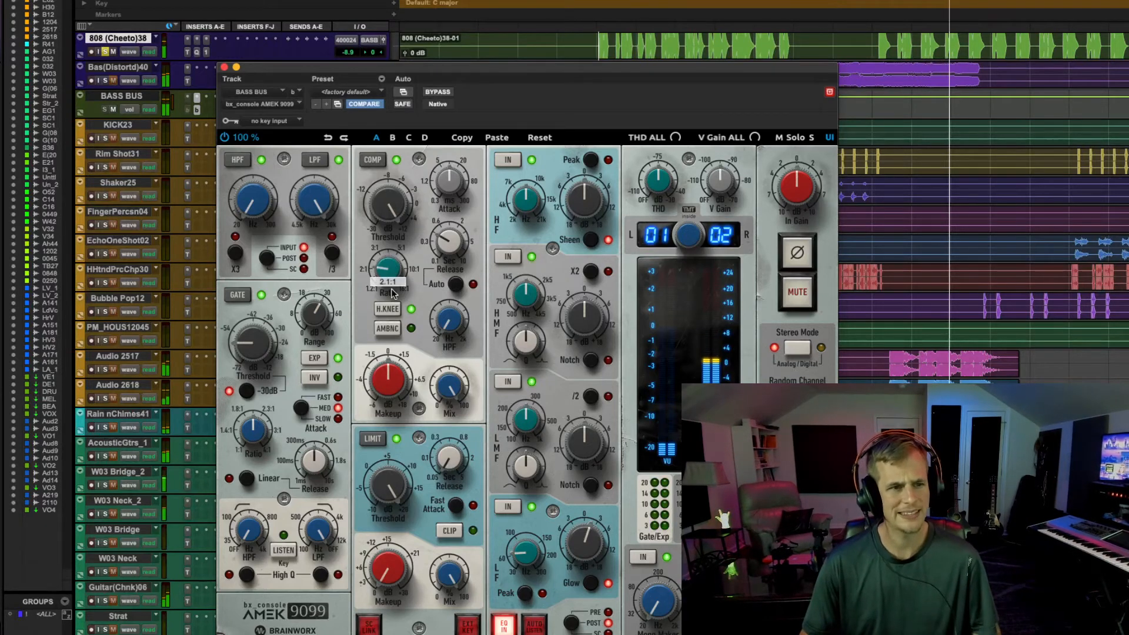
left_click_drag(393, 293, 395, 311)
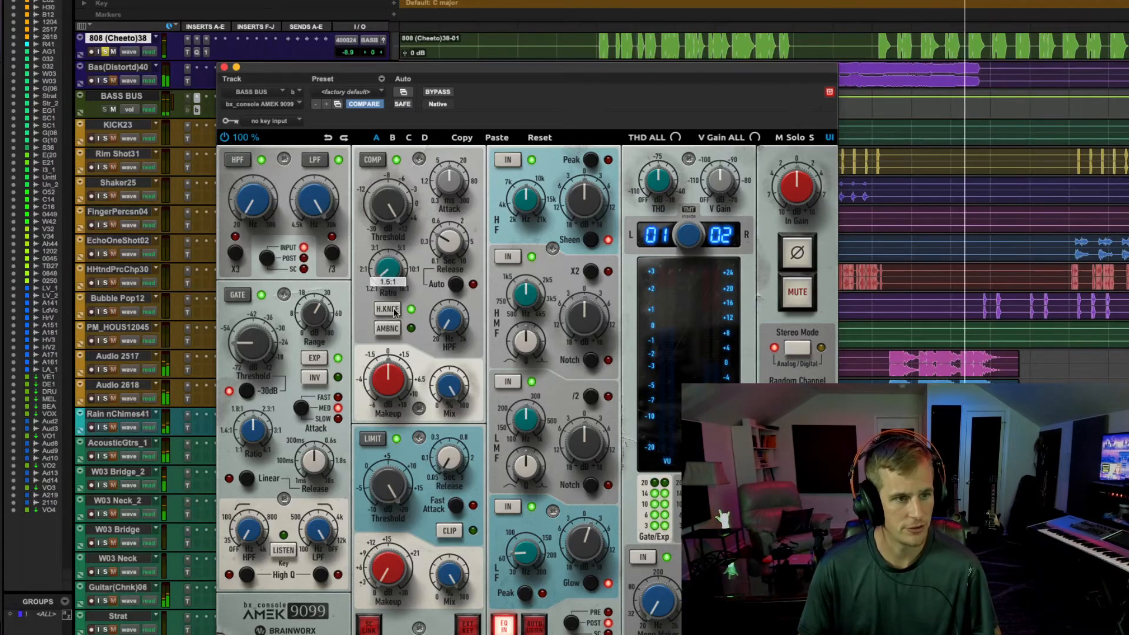
left_click_drag(391, 275, 393, 275)
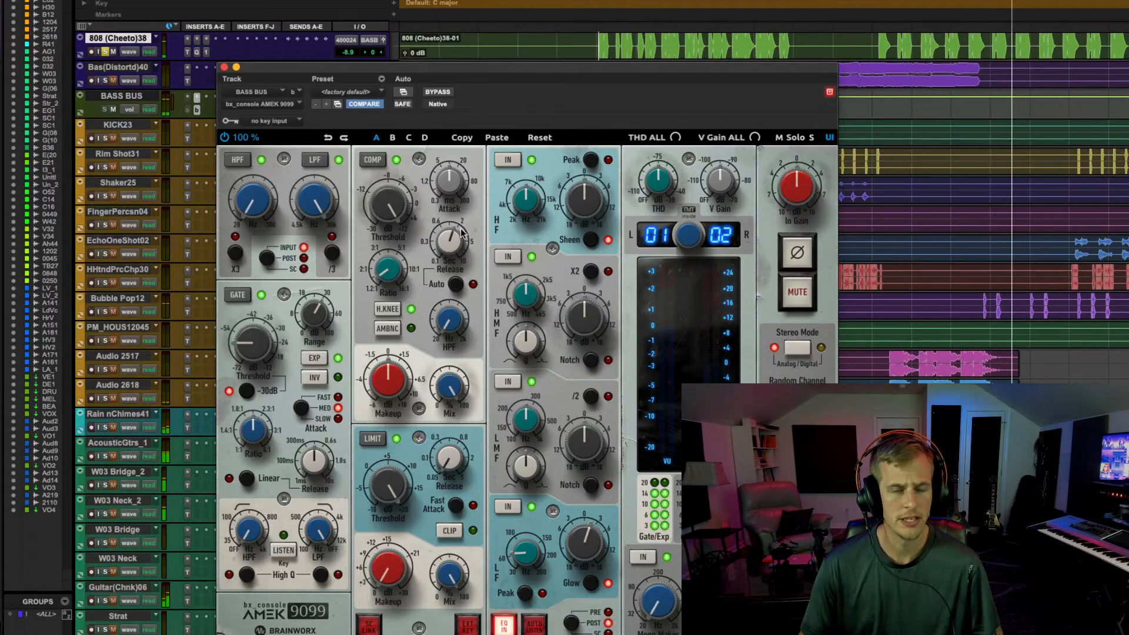
key("space")
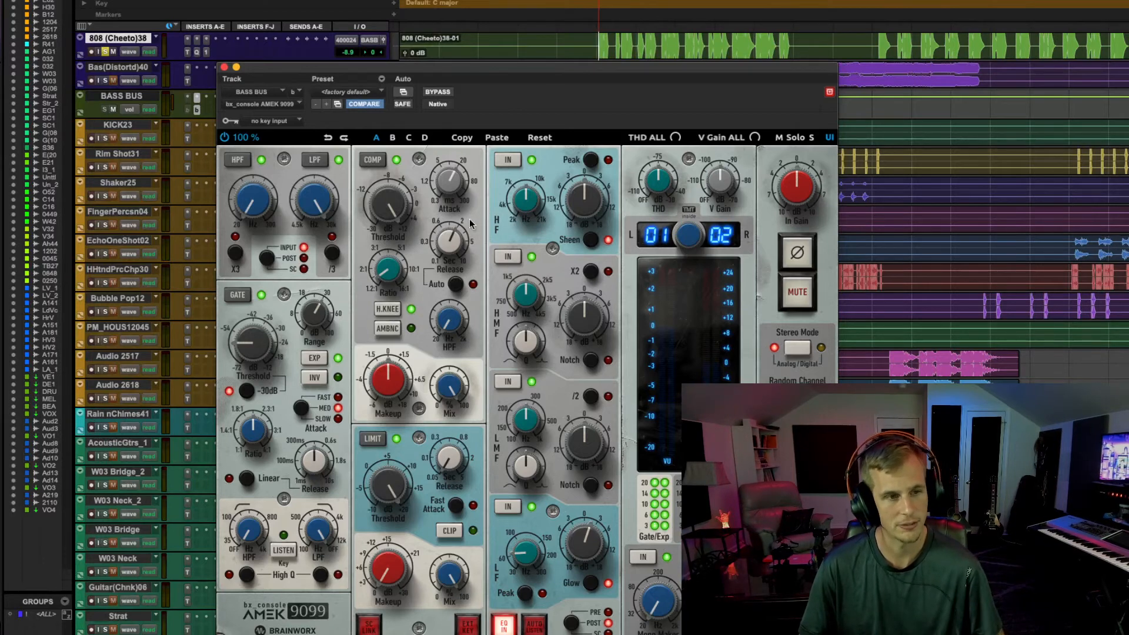
Play the 808 and lower the AMEK 9099 compressor's threshold until it compresses the bass
key("space")
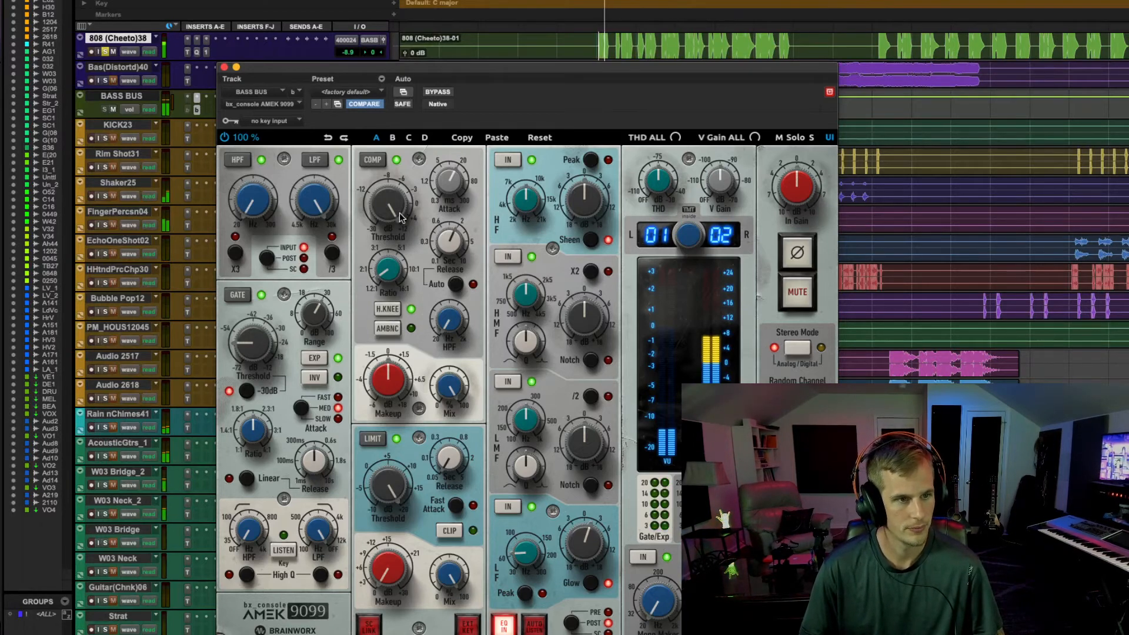
left_click_drag(394, 209, 401, 224)
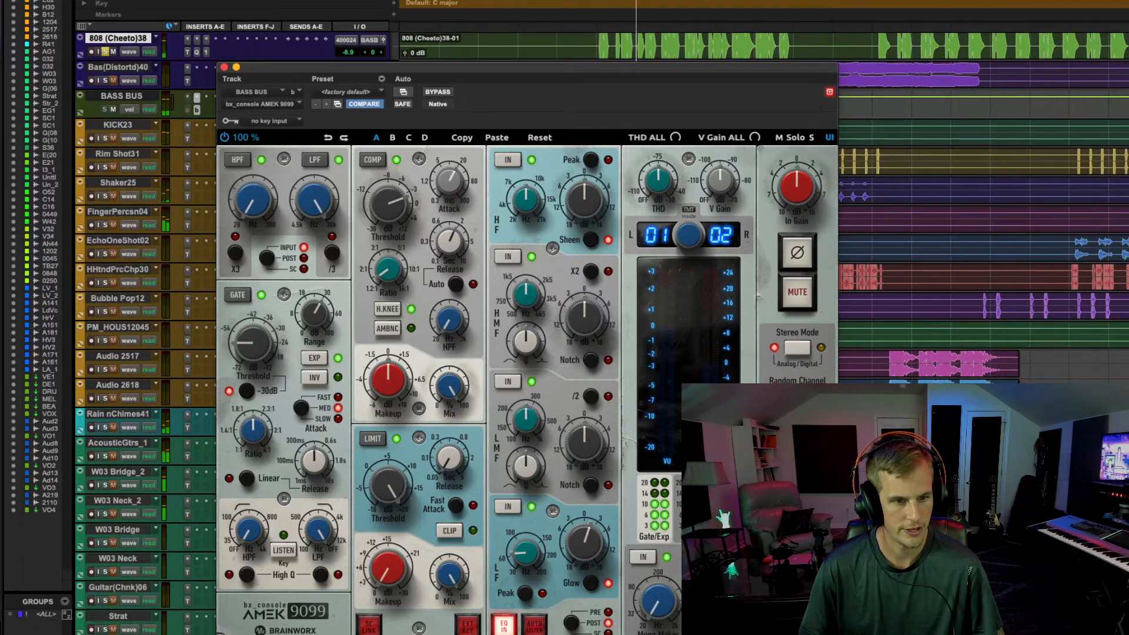
mouse_move(396, 209)
left_mouse_down()
mouse_move(401, 229)
mouse_move(404, 209)
left_mouse_up()
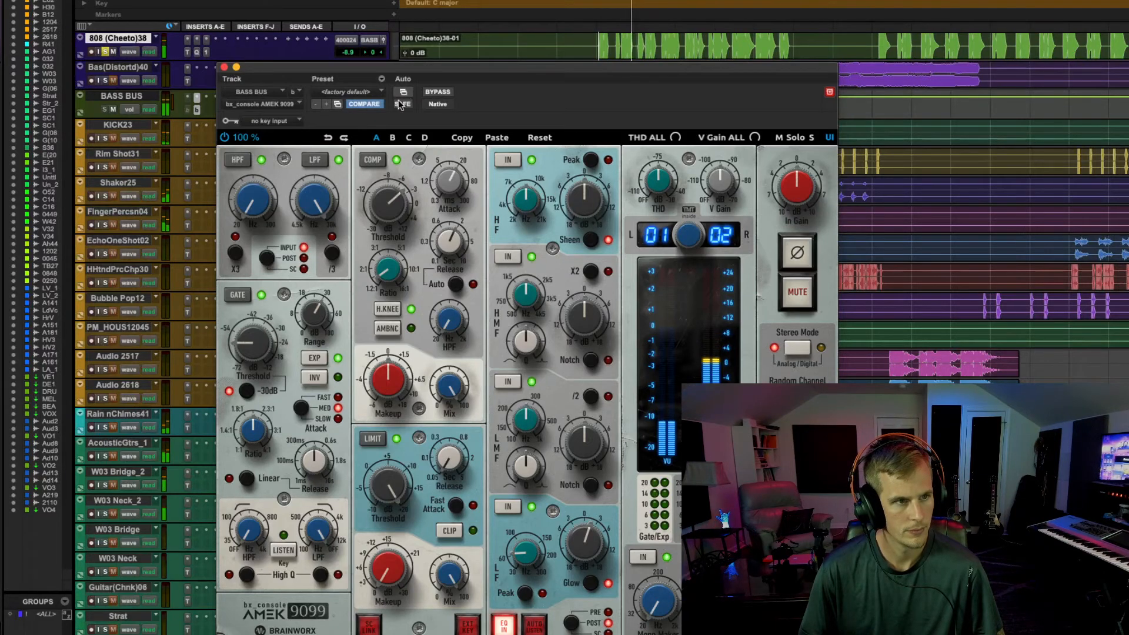
Compare the bass with the AMEK 9099 bypassed and active, and raise the compressor's makeup gain slightly
left_click(447, 93)
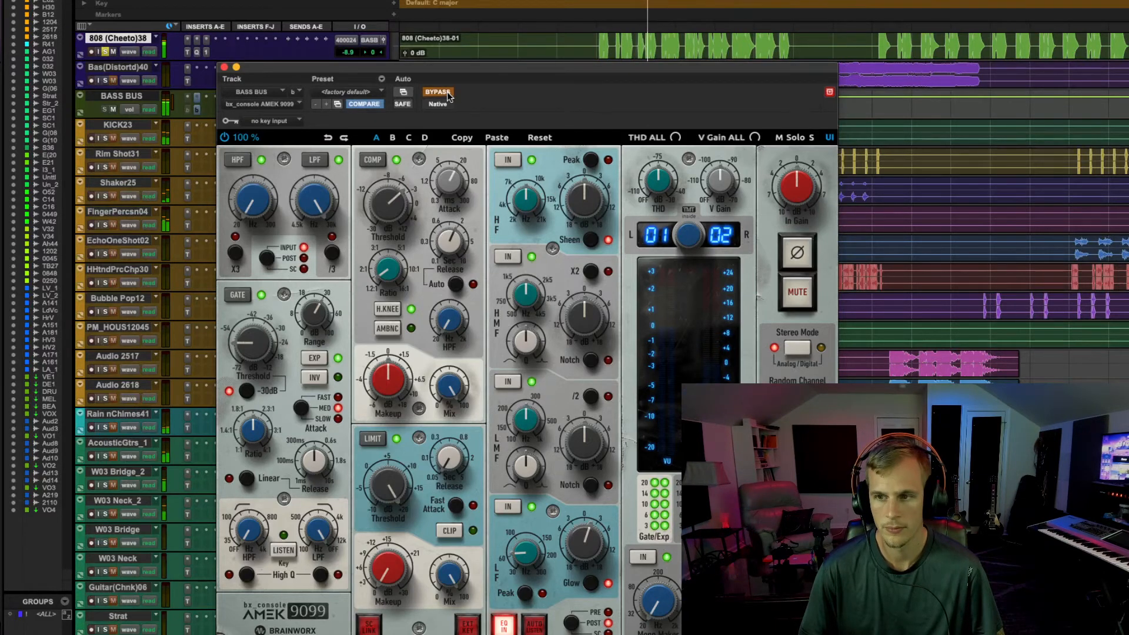
left_click(447, 92)
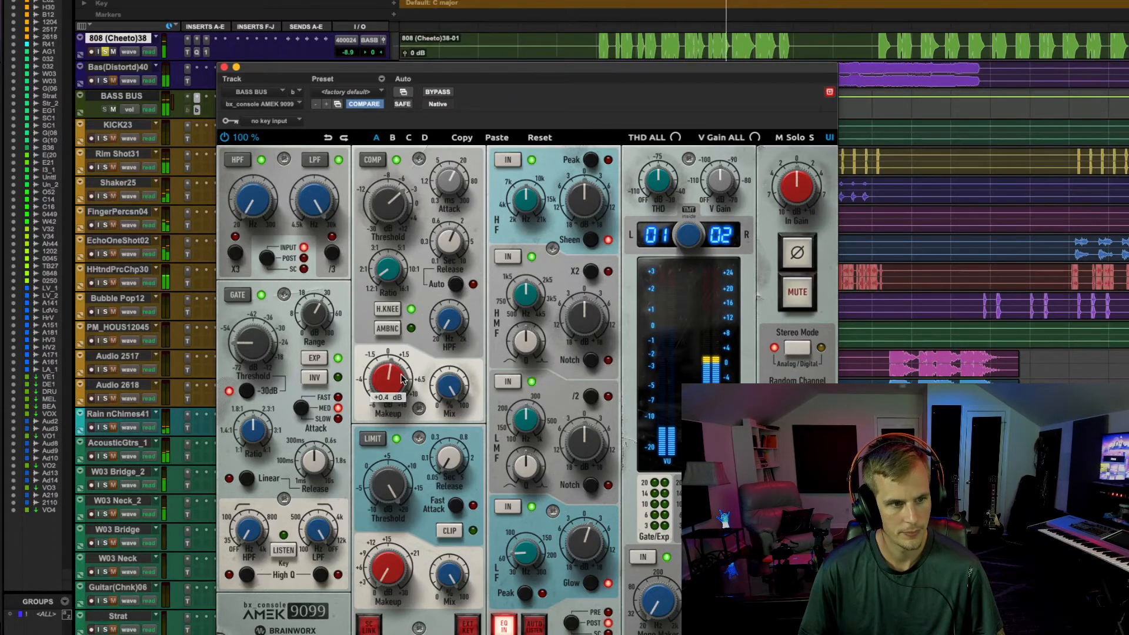
left_click_drag(400, 381, 404, 377)
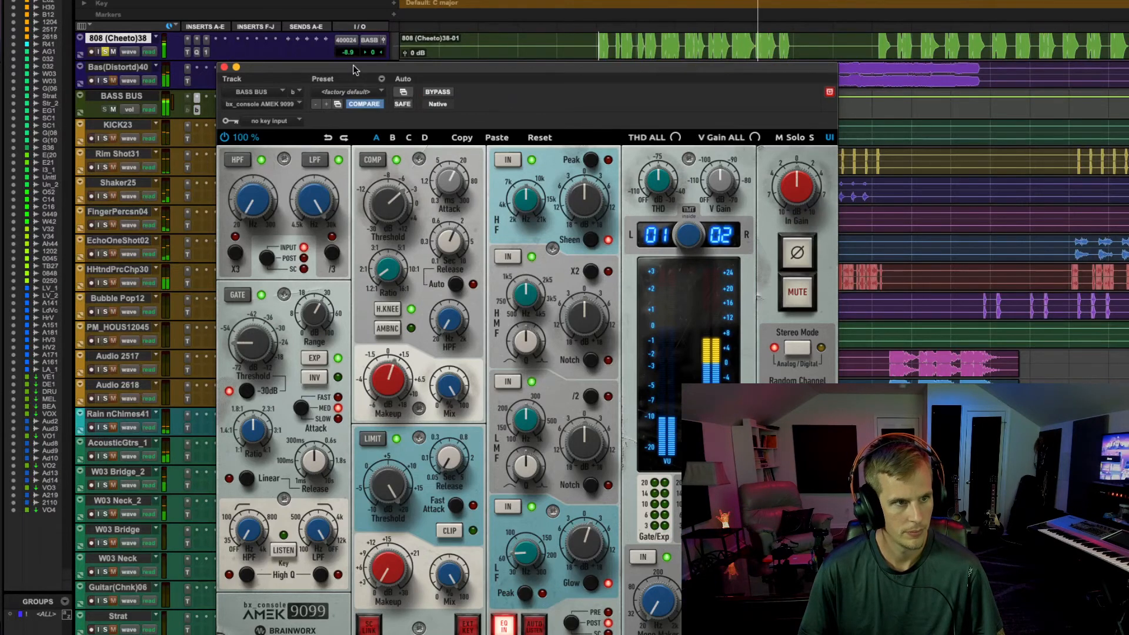
Reduce the BASS BUS track volume to -8.4 dB and raise the AMEK 9099 compressor's makeup gain further during playback
left_click_drag(355, 67, 573, 47)
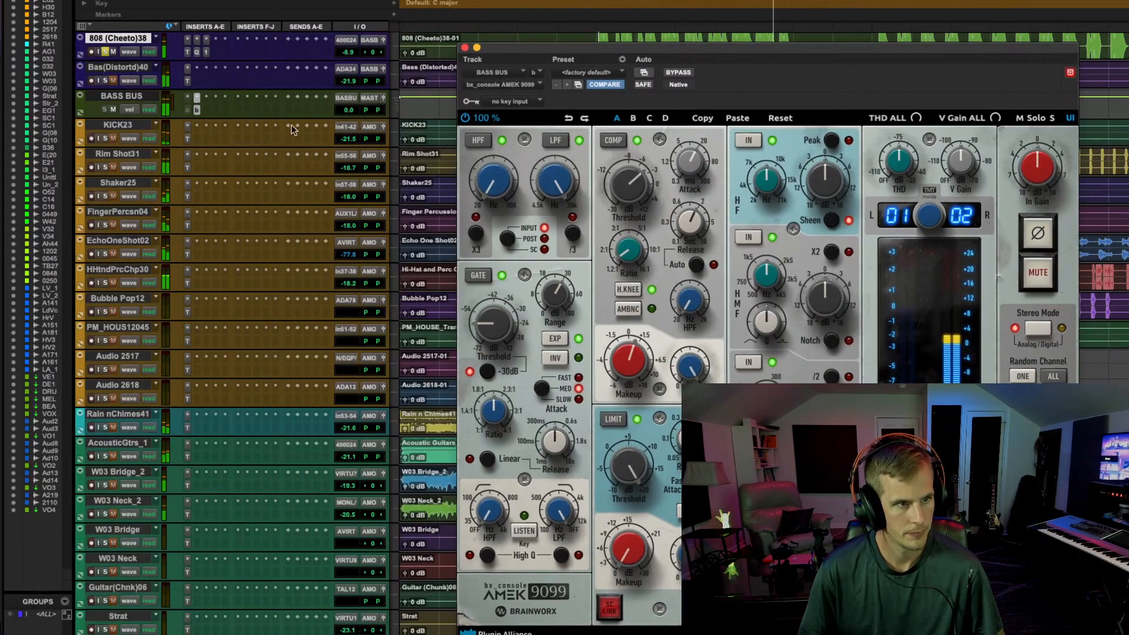
left_click(351, 110)
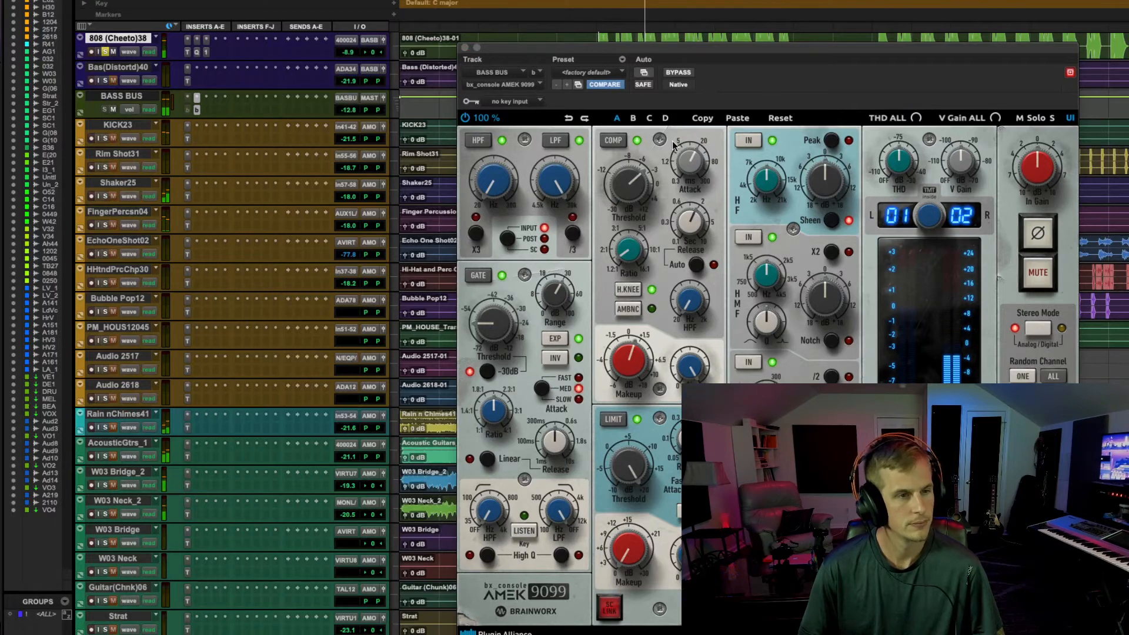
left_click_drag(641, 370, 641, 362)
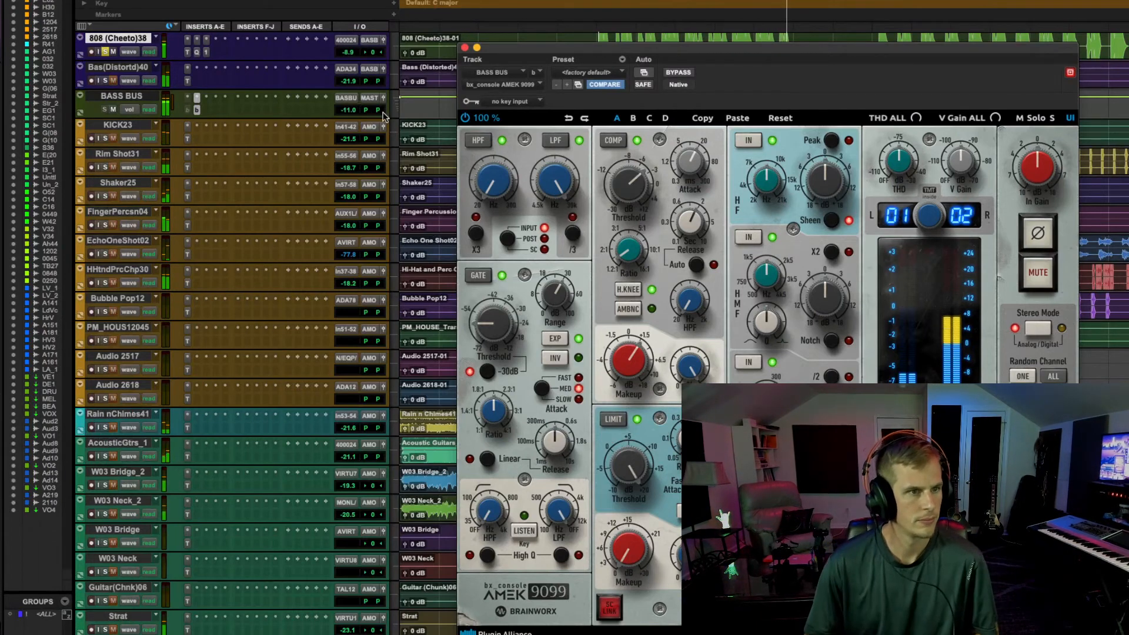
key("space")
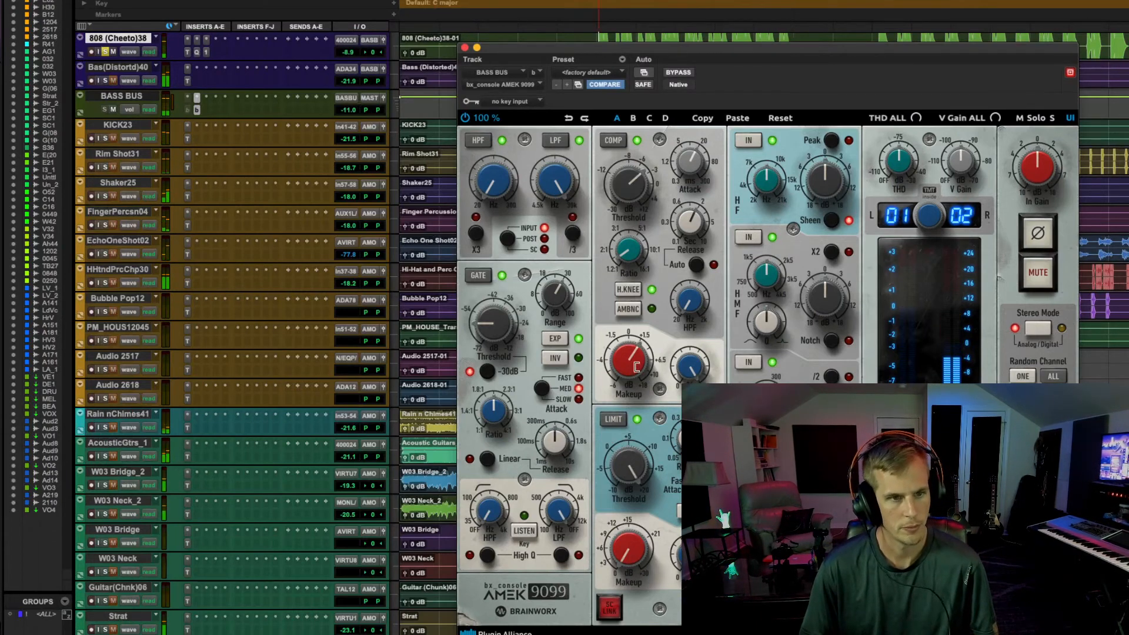
key("space")
left_click_drag(639, 366, 640, 359)
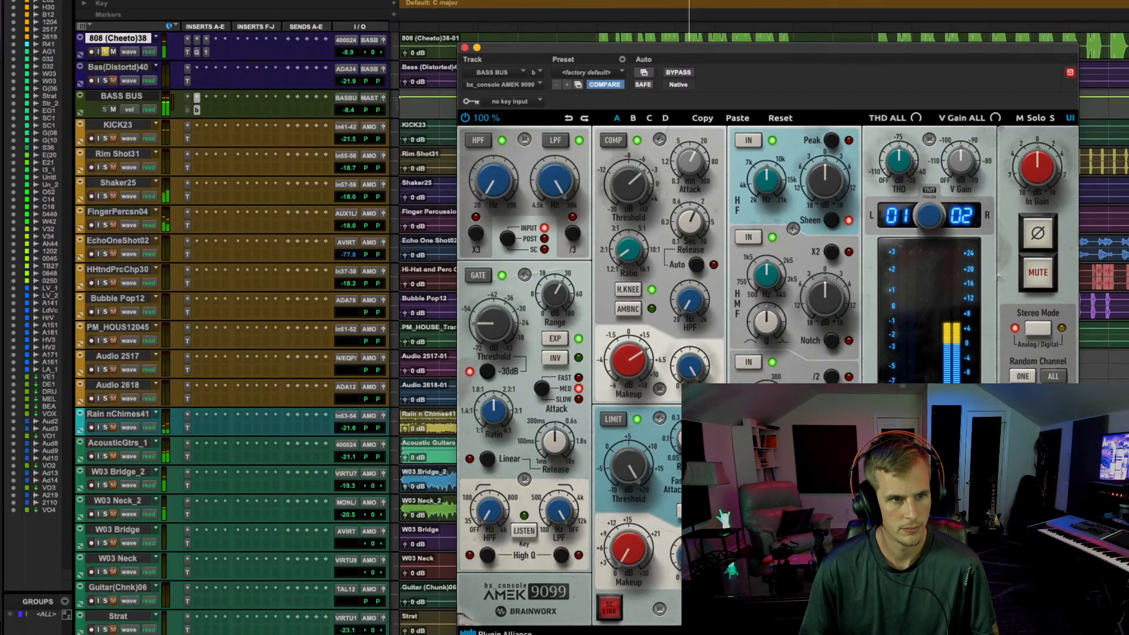
Lower the AMEK 9099's LPF frequency and move its window clear of the track controls
left_click_drag(551, 182, 581, 372)
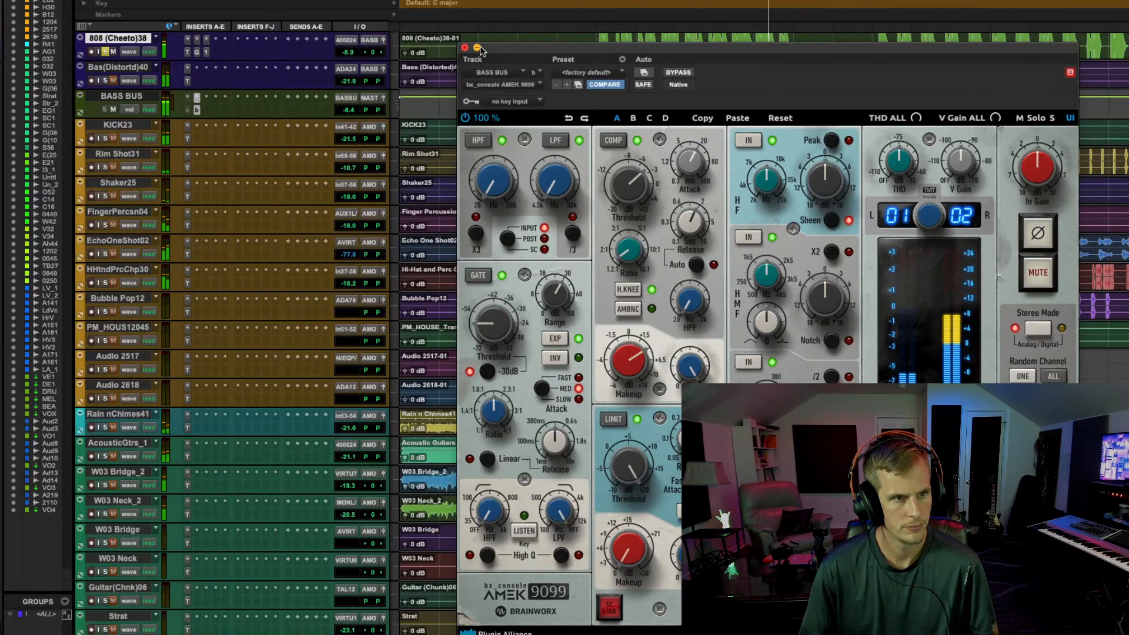
left_click_drag(484, 59, 559, 101)
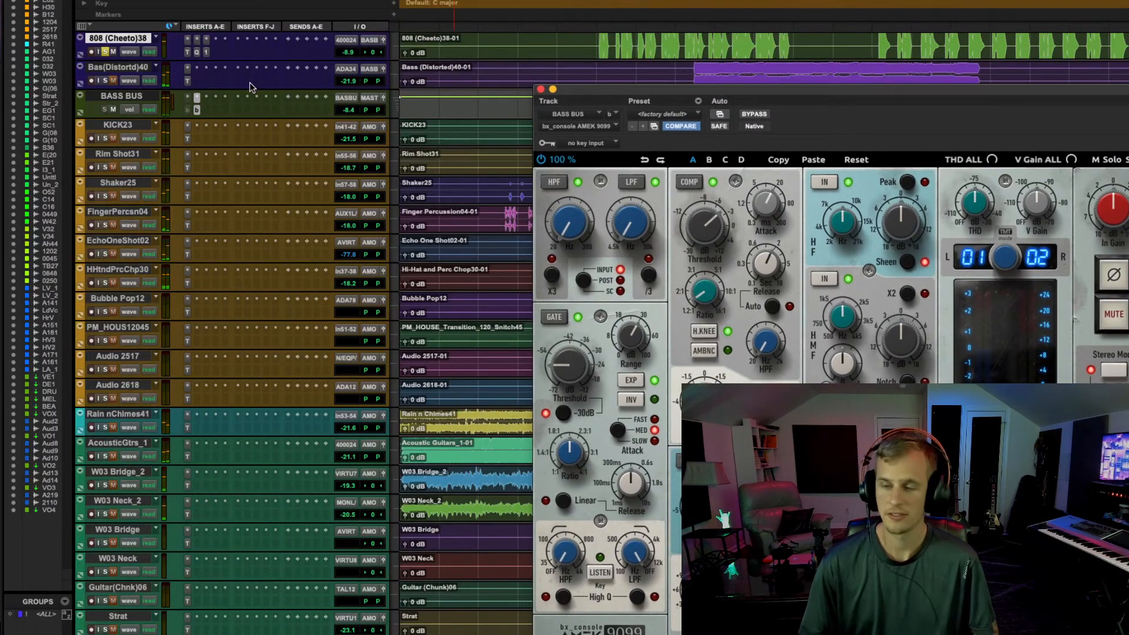
Bypass the AMEK 9099 on BASS BUS, close the 808's Trim window and play the unprocessed bass
left_click(196, 99, "super")
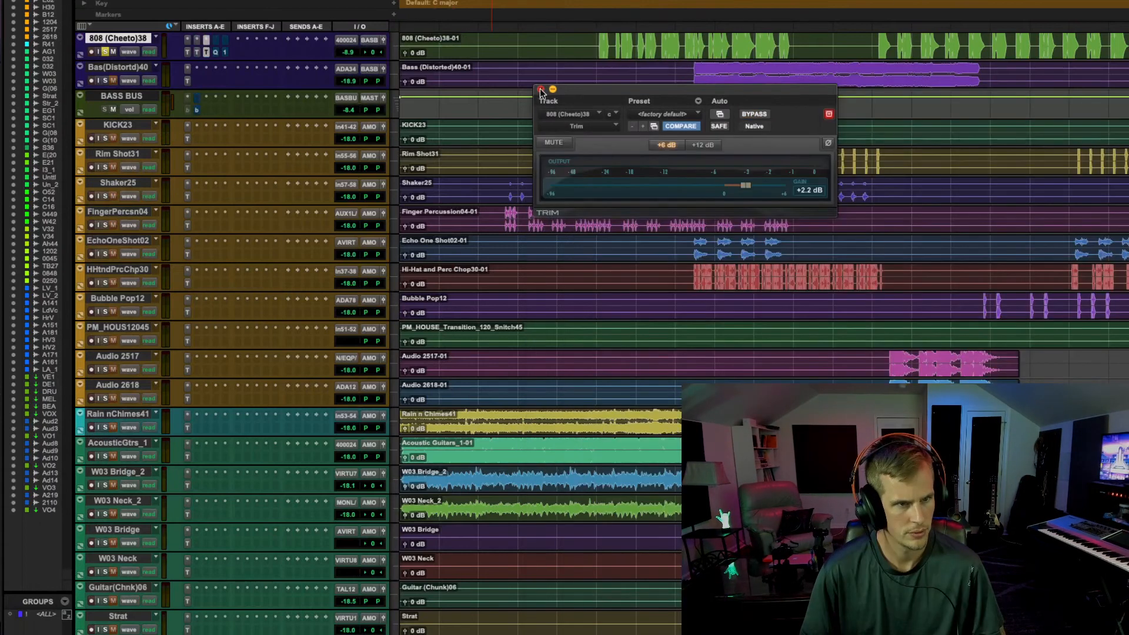
left_click(540, 89)
key("space")
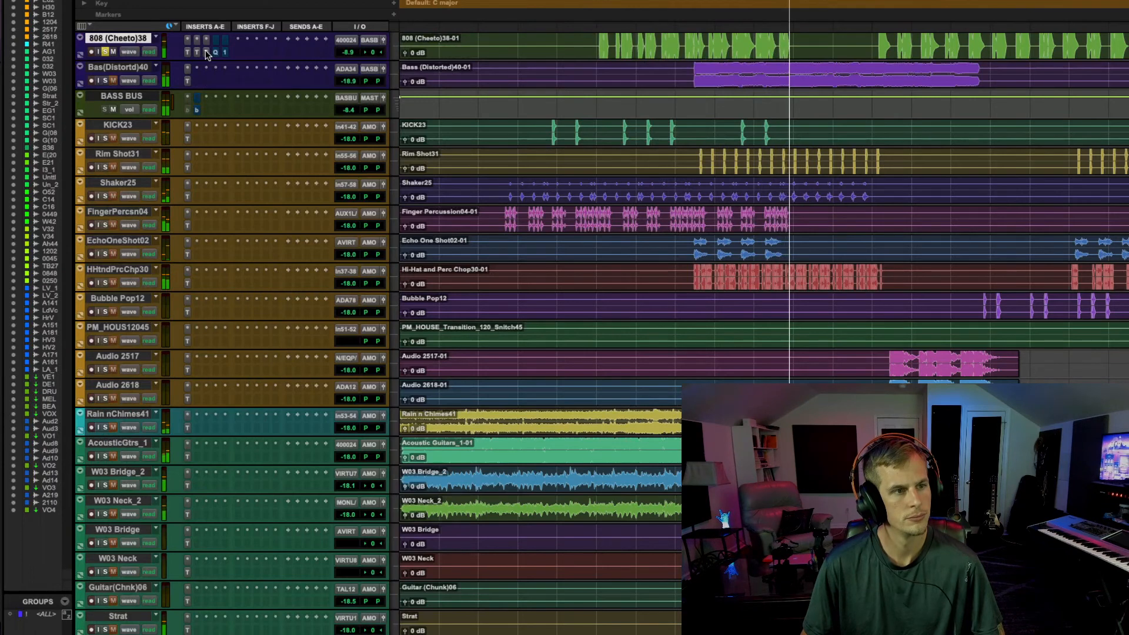
Reactivate the 808 and BASS BUS processing, bypass the comparison trims and play the processed bass
key("space")
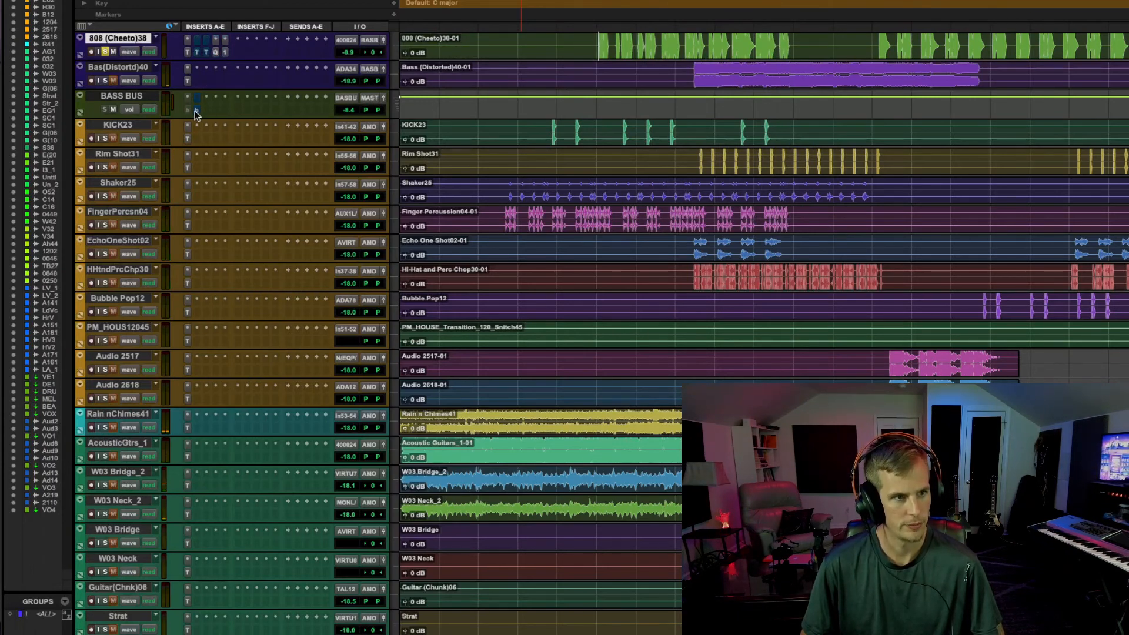
key("space")
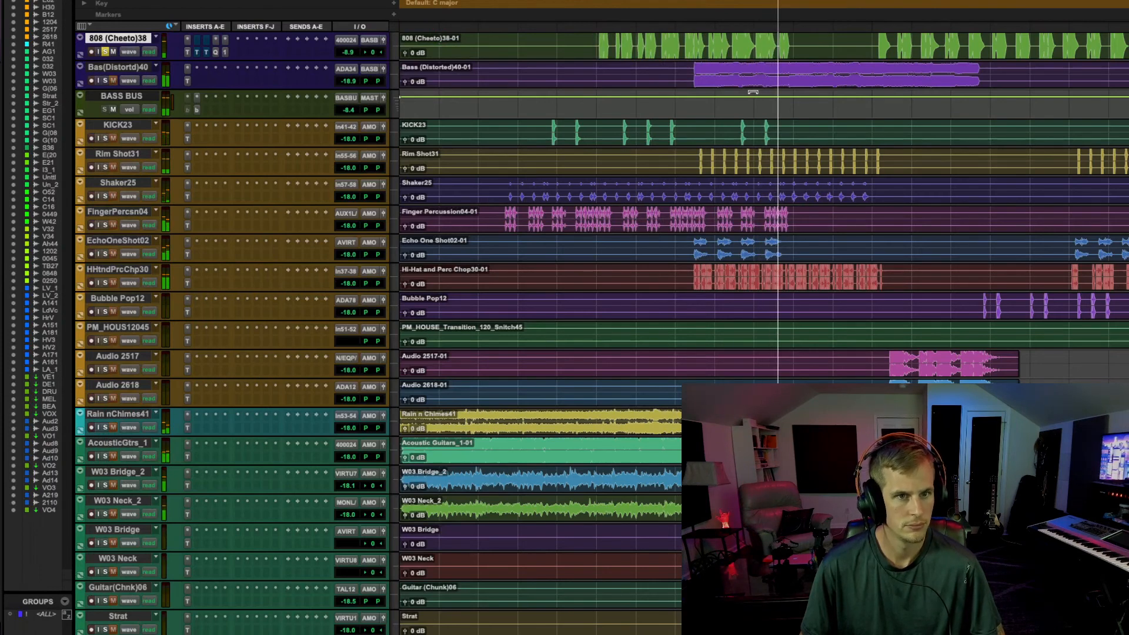
key("space")
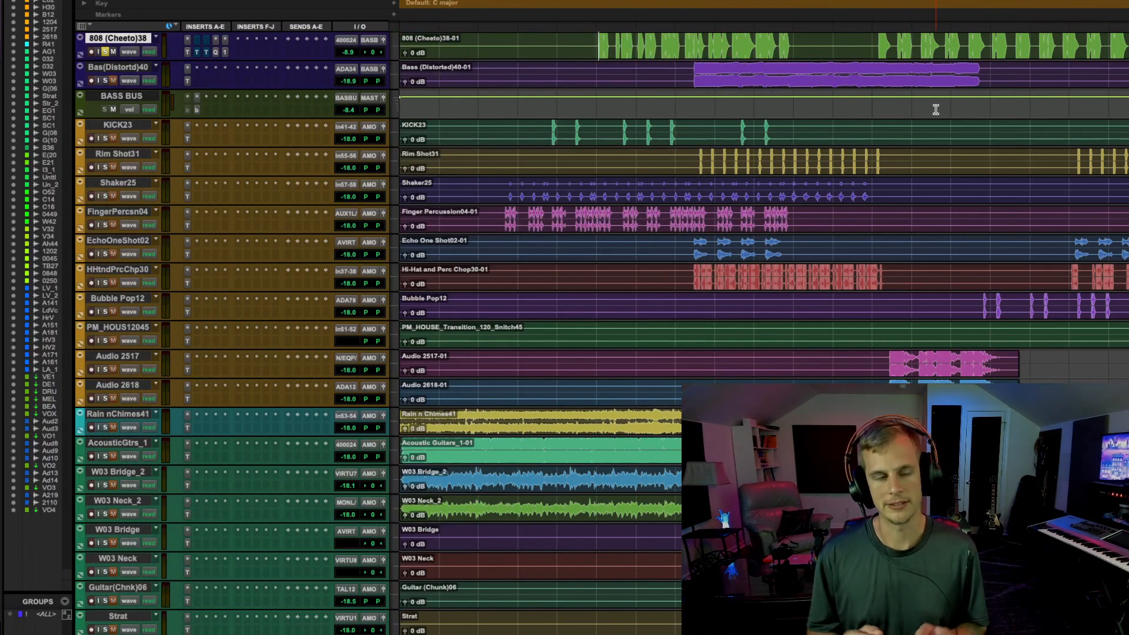
left_click(571, 96)
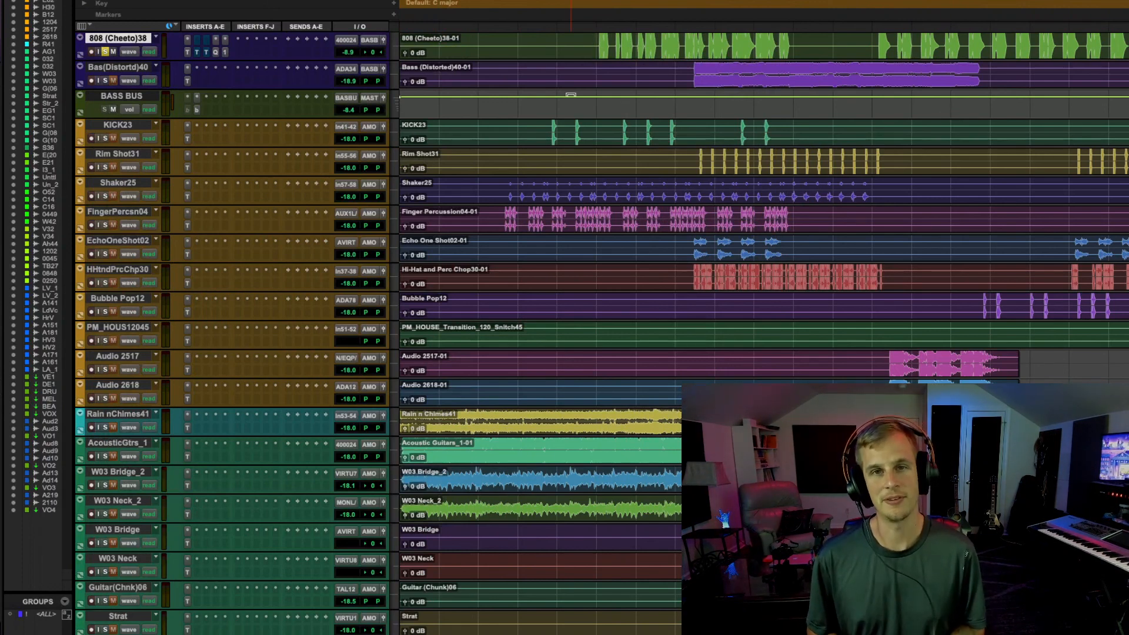